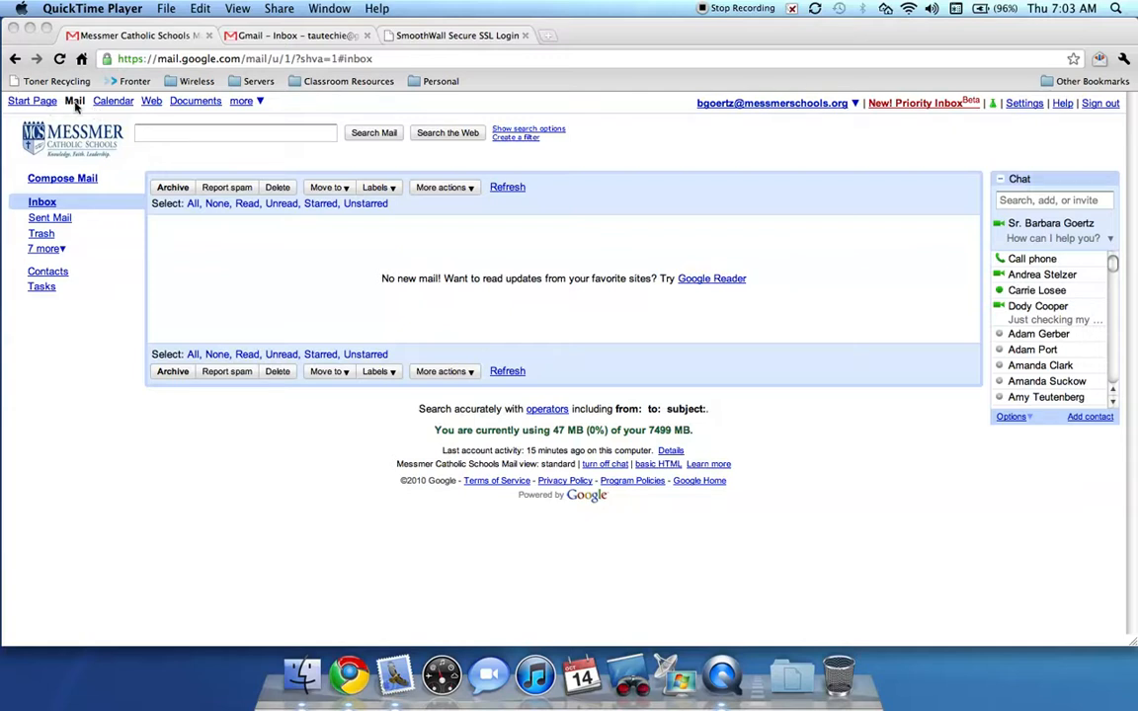
Step: Open the Documents list from the mailbox and browse through all items
{"action": "left_click", "coordinate": [194, 106]}
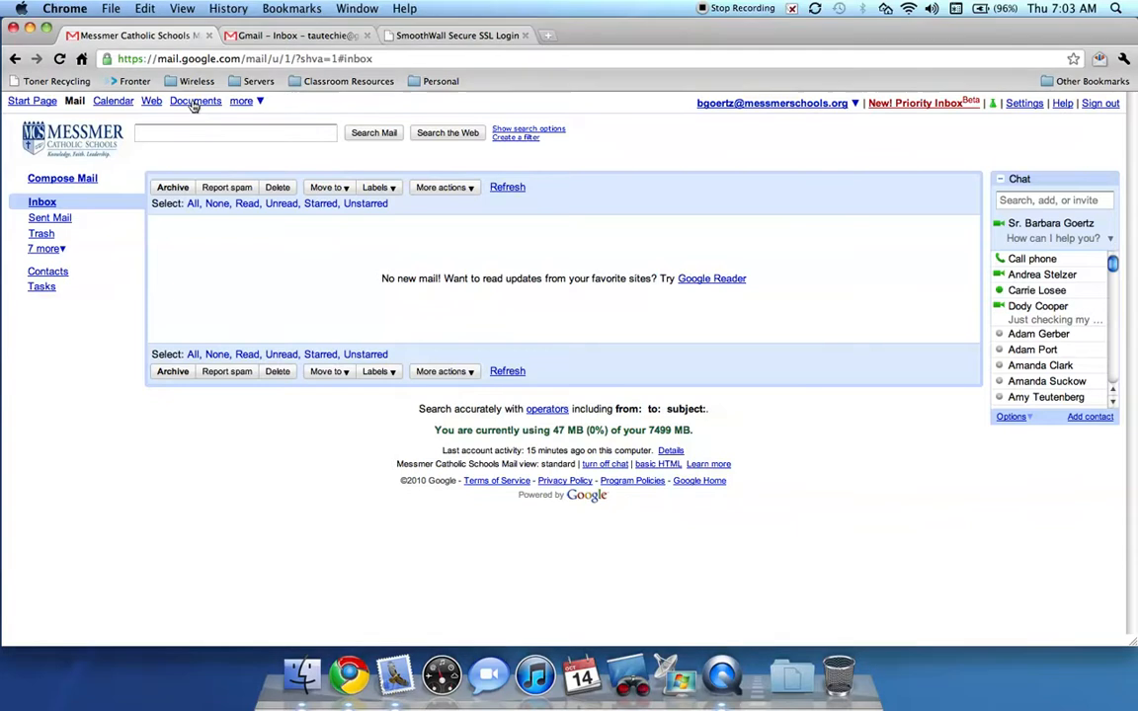
{"action": "left_click", "coordinate": [194, 102]}
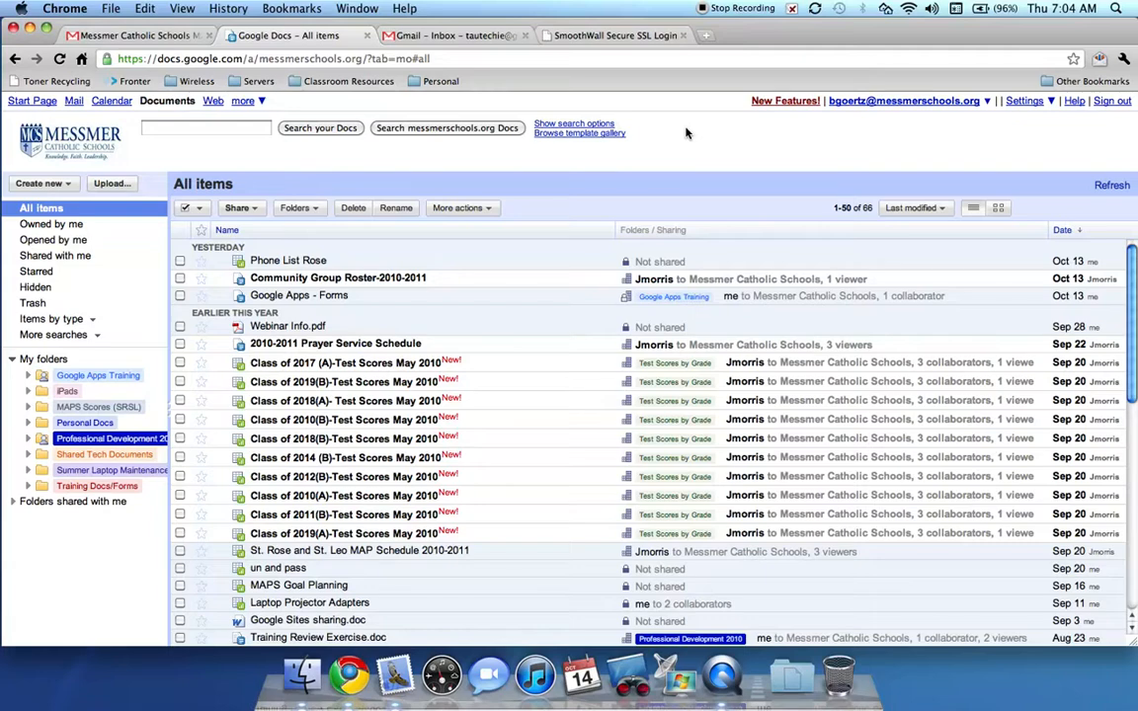
{"action": "scroll", "coordinate": [573, 323], "scroll_direction": "down", "scroll_amount": 8}
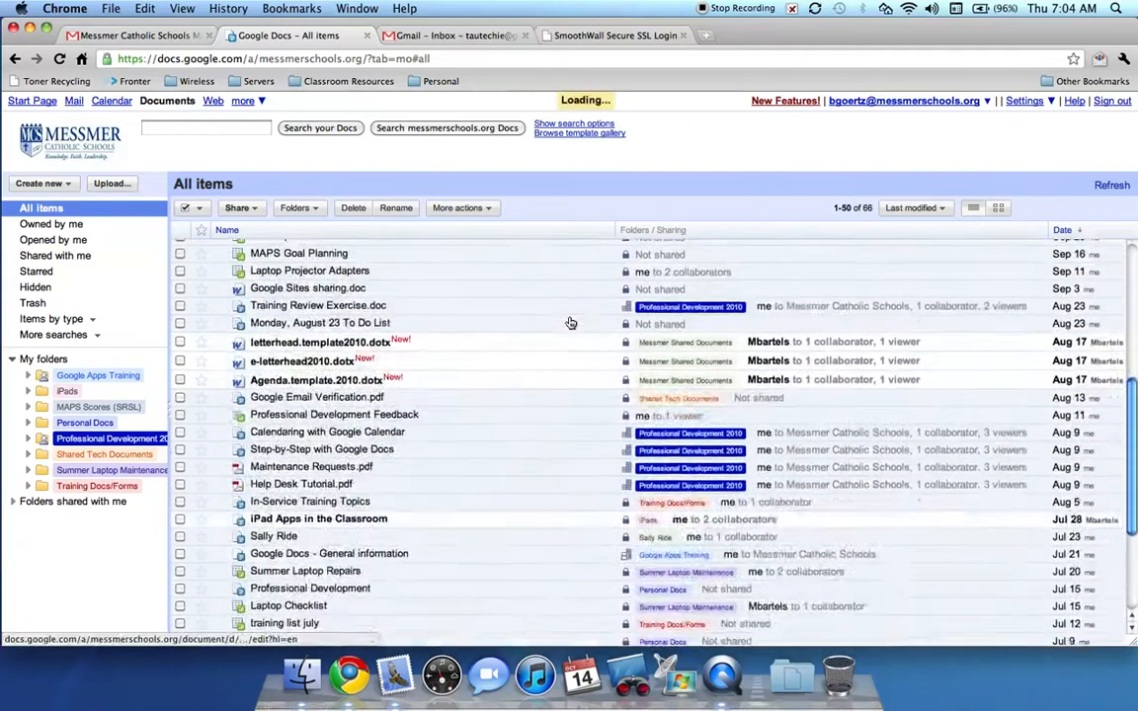
{"action": "scroll", "coordinate": [571, 323], "scroll_direction": "down", "scroll_amount": 10}
{"action": "scroll", "coordinate": [570, 323], "scroll_direction": "up", "scroll_amount": 10}
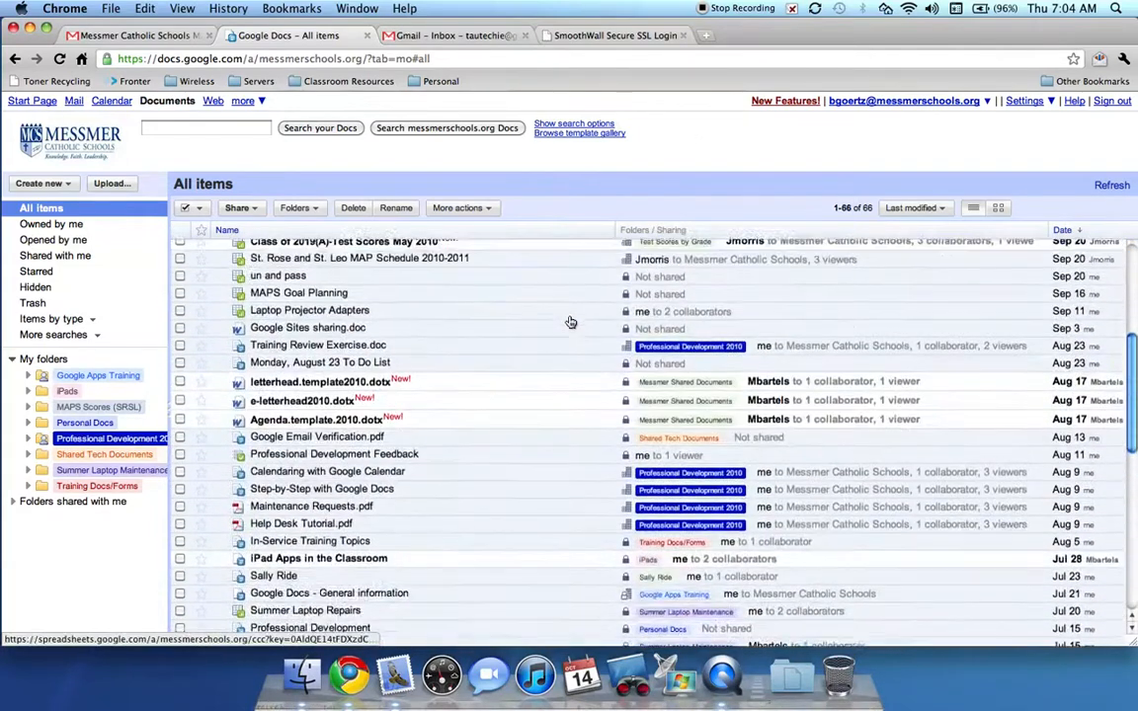
{"action": "scroll", "coordinate": [571, 323], "scroll_direction": "up", "scroll_amount": 8}
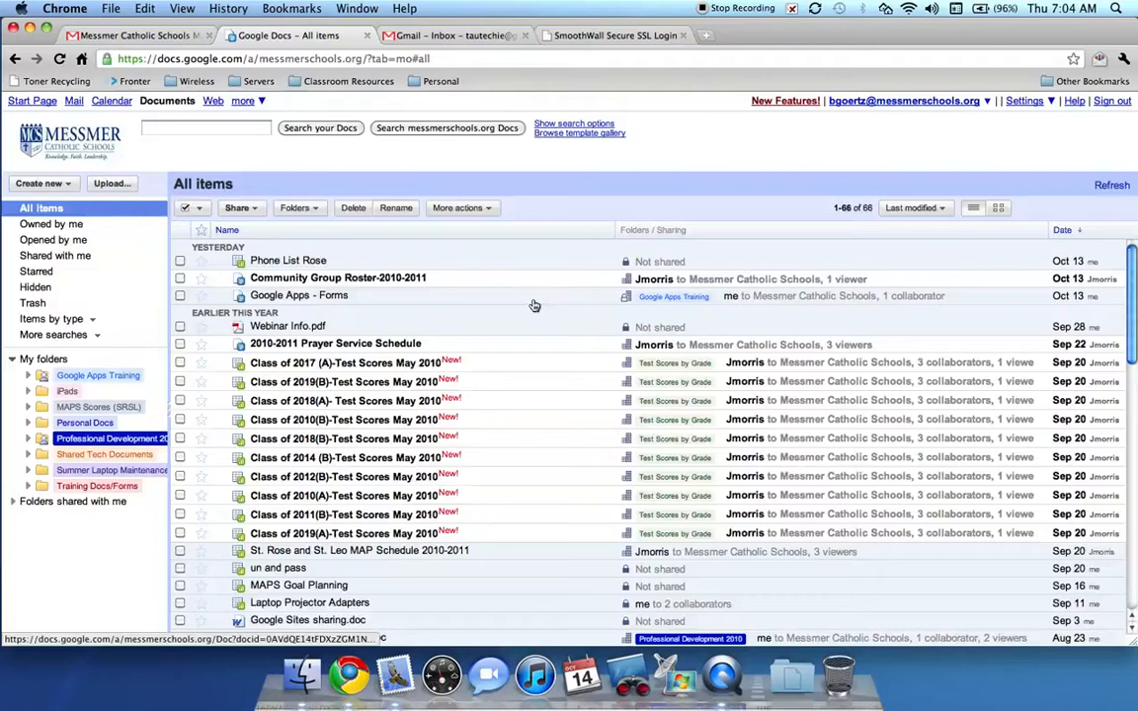
Step: Create a new text document and name it "Sample"
{"action": "left_click", "coordinate": [68, 187]}
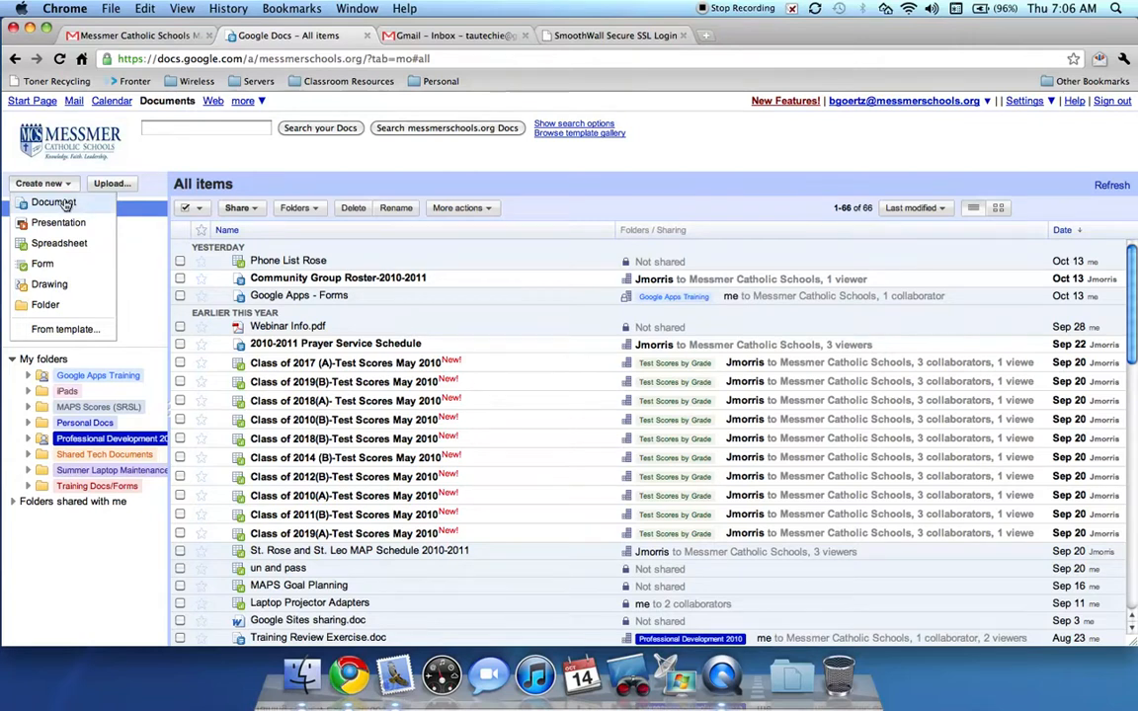
{"action": "left_click", "coordinate": [65, 203]}
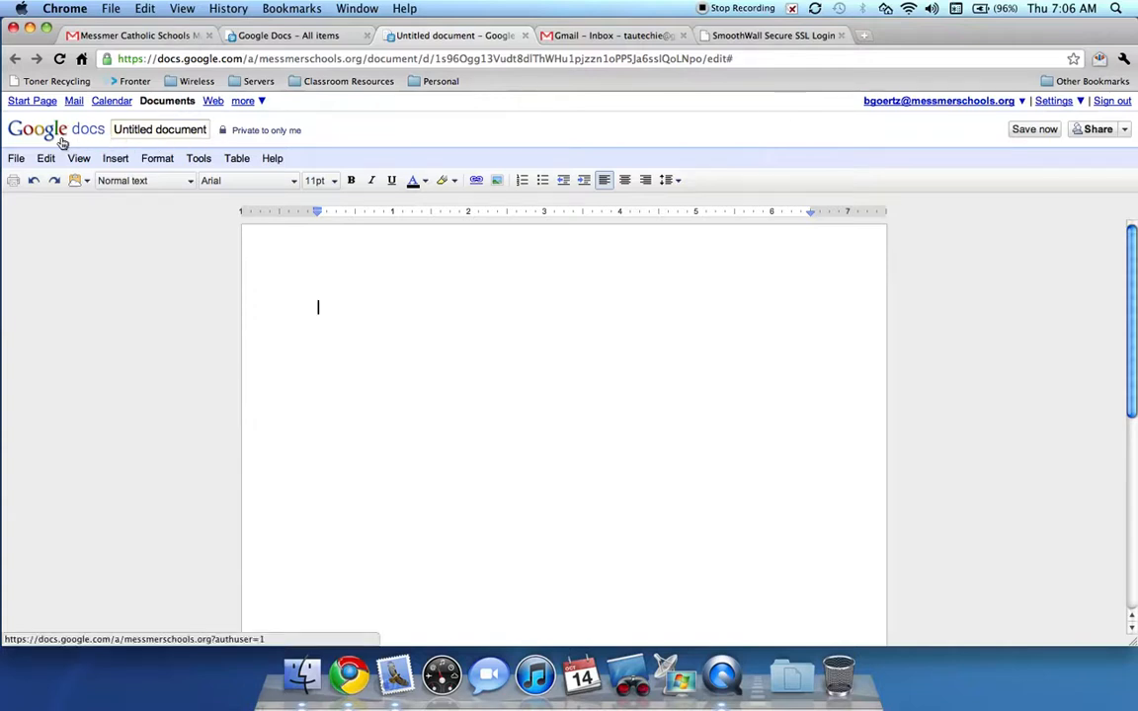
{"action": "left_click", "coordinate": [150, 132]}
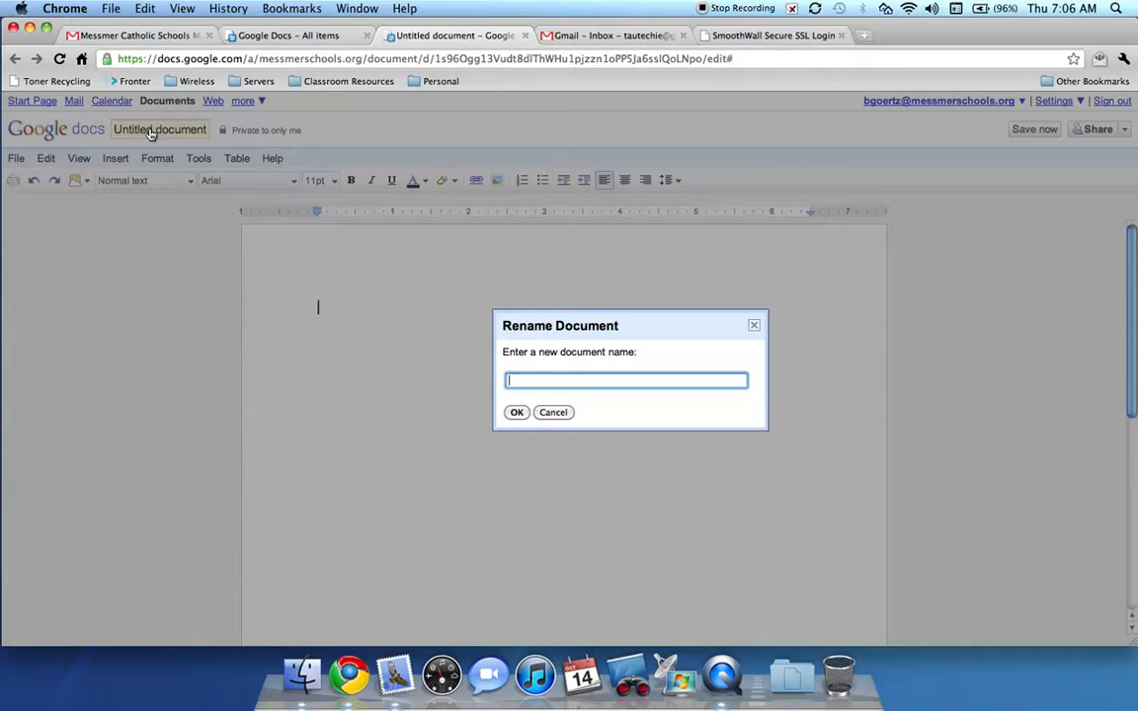
{"action": "type", "text": "Sample"}
{"action": "left_click", "coordinate": [516, 412]}
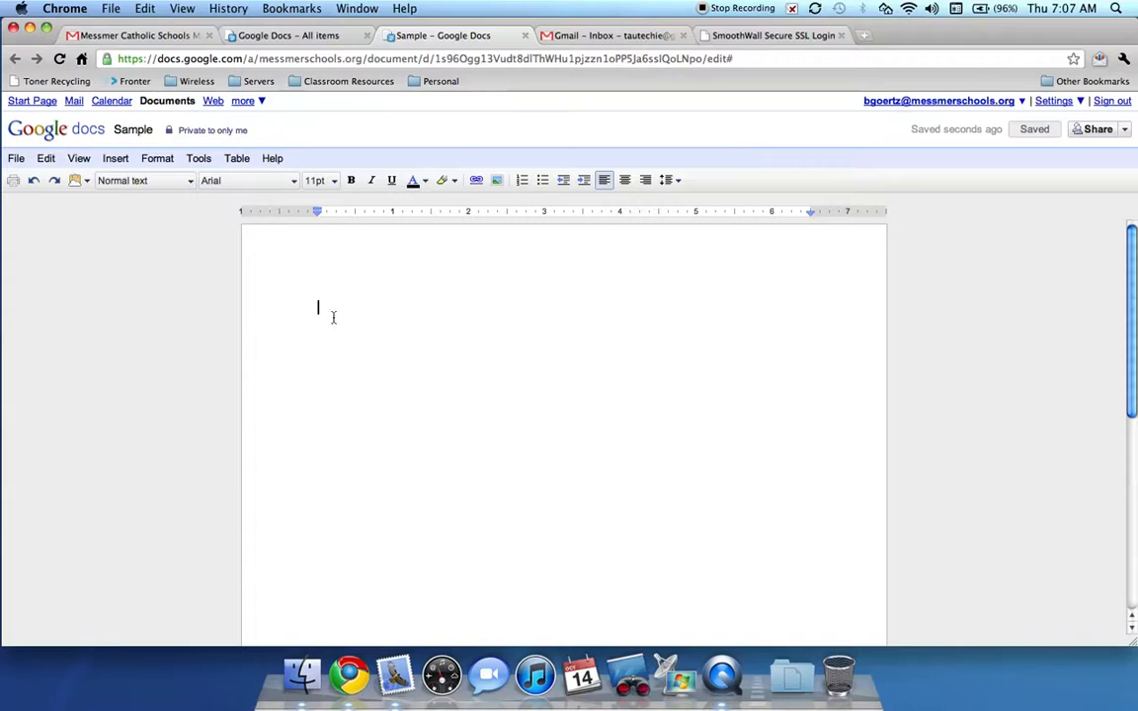
Step: Write "This is a sample of how you would work with creating a new Google Document." and add two line breaks after it
{"action": "type", "text": "This is a sample of how "}
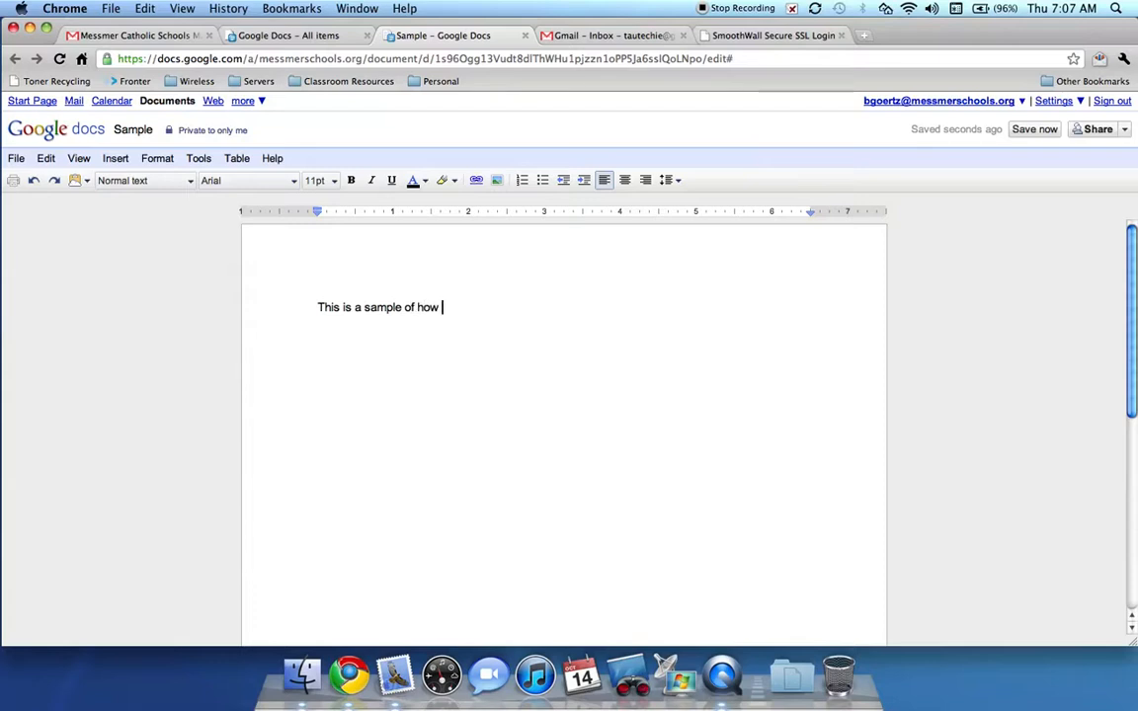
{"action": "type", "text": "you wo"}
{"action": "key", "text": "BackSpace"}
{"action": "key", "text": "BackSpace"}
{"action": "type", "text": "you would owrit"}
{"action": "key", "text": "BackSpace"}
{"action": "key", "text": "BackSpace"}
{"action": "key", "text": "BackSpace"}
{"action": "key", "text": "BackSpace"}
{"action": "key", "text": "BackSpace"}
{"action": "type", "text": "work with creating a new Goog"}
{"action": "key", "text": "BackSpace"}
{"action": "type", "text": "le Document."}
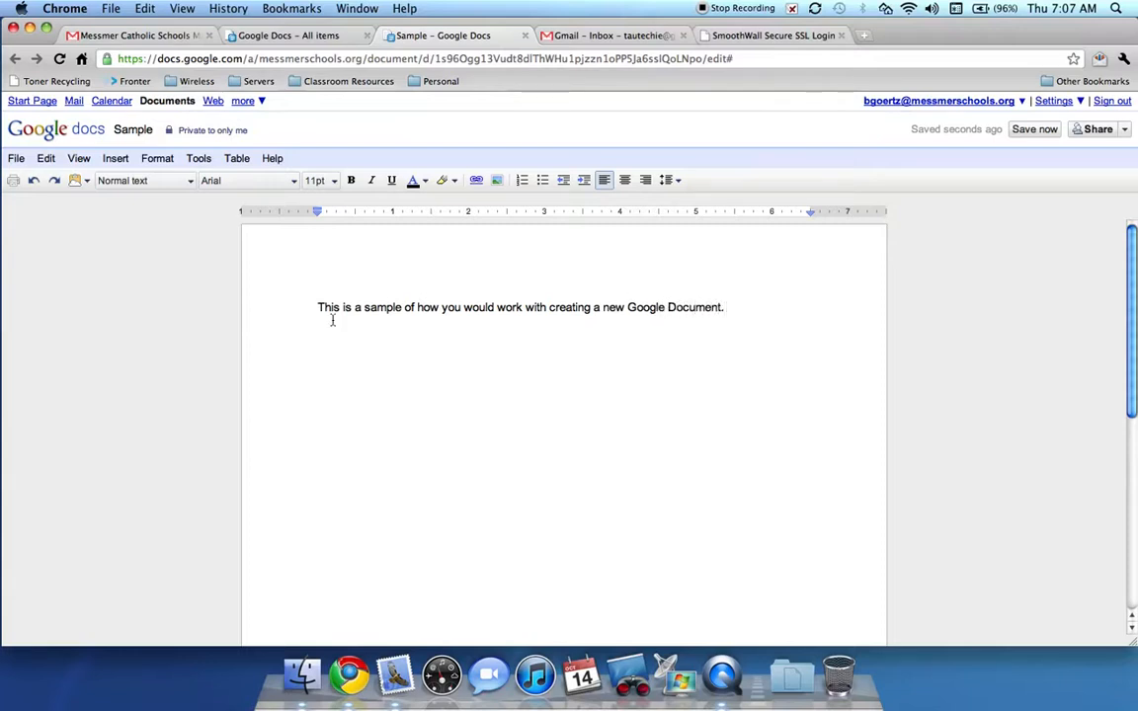
{"action": "key", "text": "Return"}
{"action": "key", "text": "Return"}
Step: Examine the image insertion, font, font size and line spacing options without applying any of them
{"action": "left_click", "coordinate": [498, 182]}
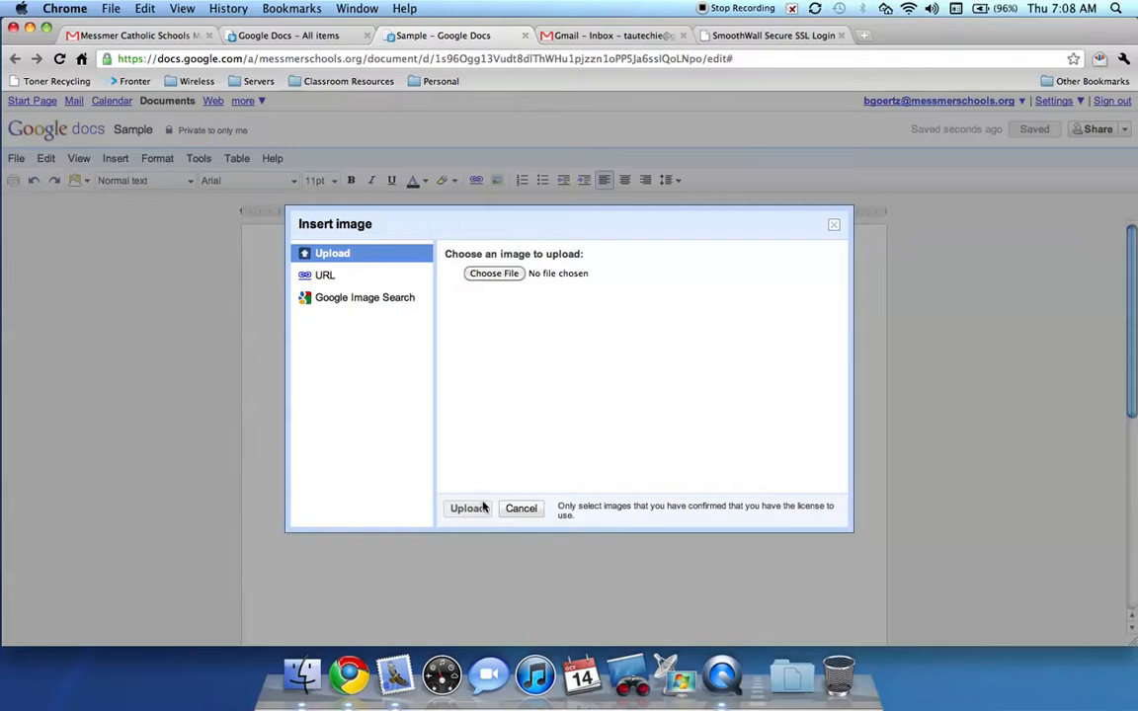
{"action": "left_click", "coordinate": [520, 509]}
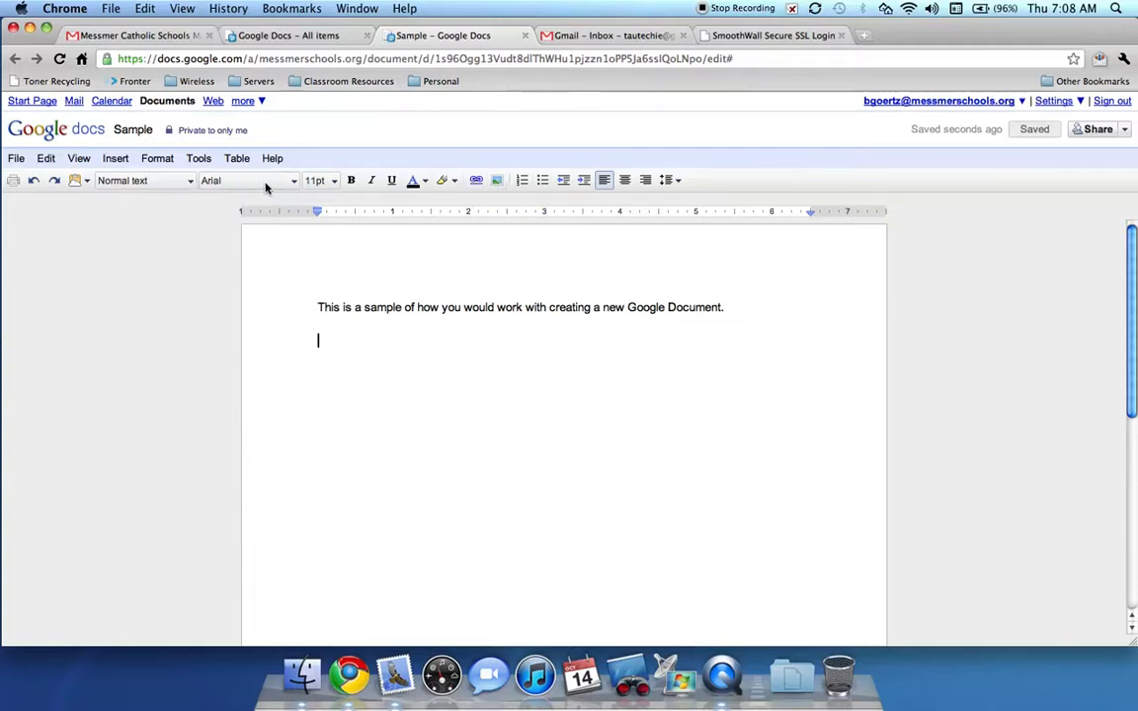
{"action": "left_click", "coordinate": [293, 184]}
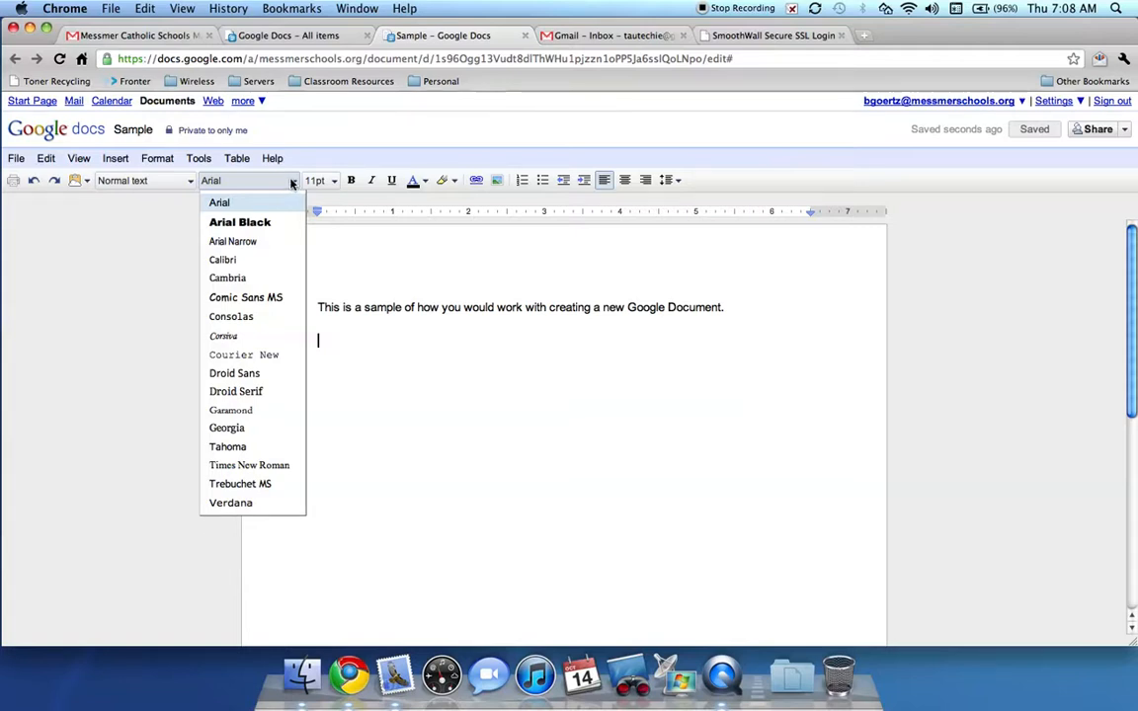
{"action": "left_click", "coordinate": [328, 181]}
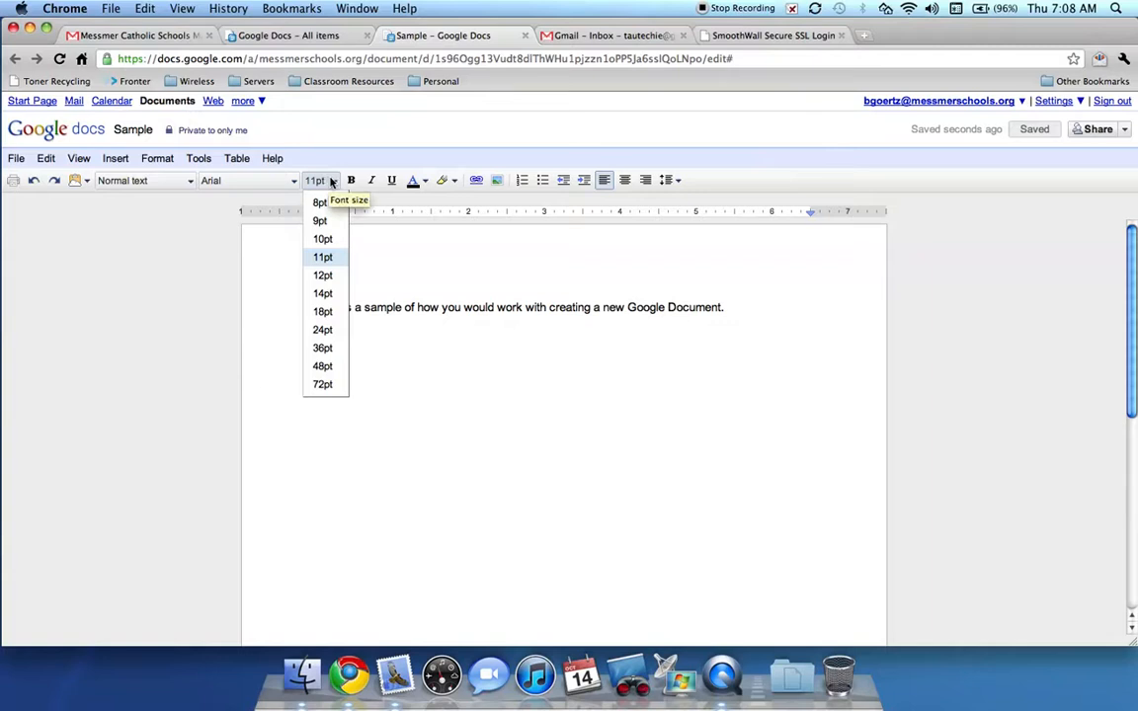
{"action": "left_click", "coordinate": [331, 182]}
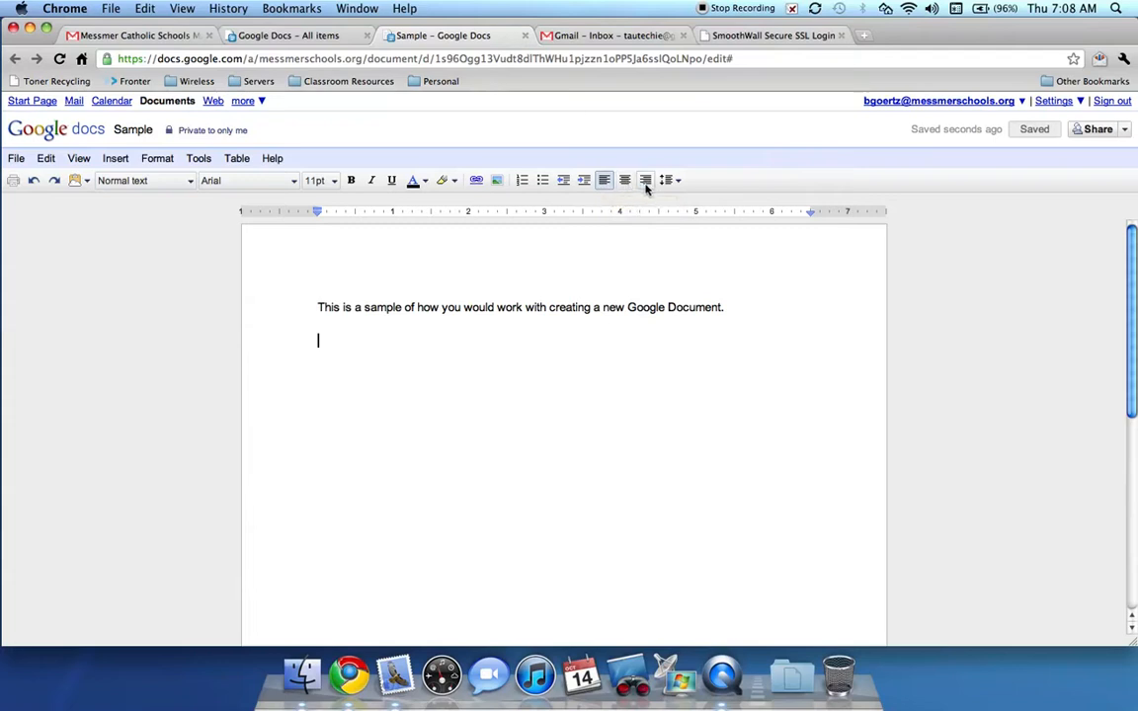
{"action": "left_click", "coordinate": [678, 183]}
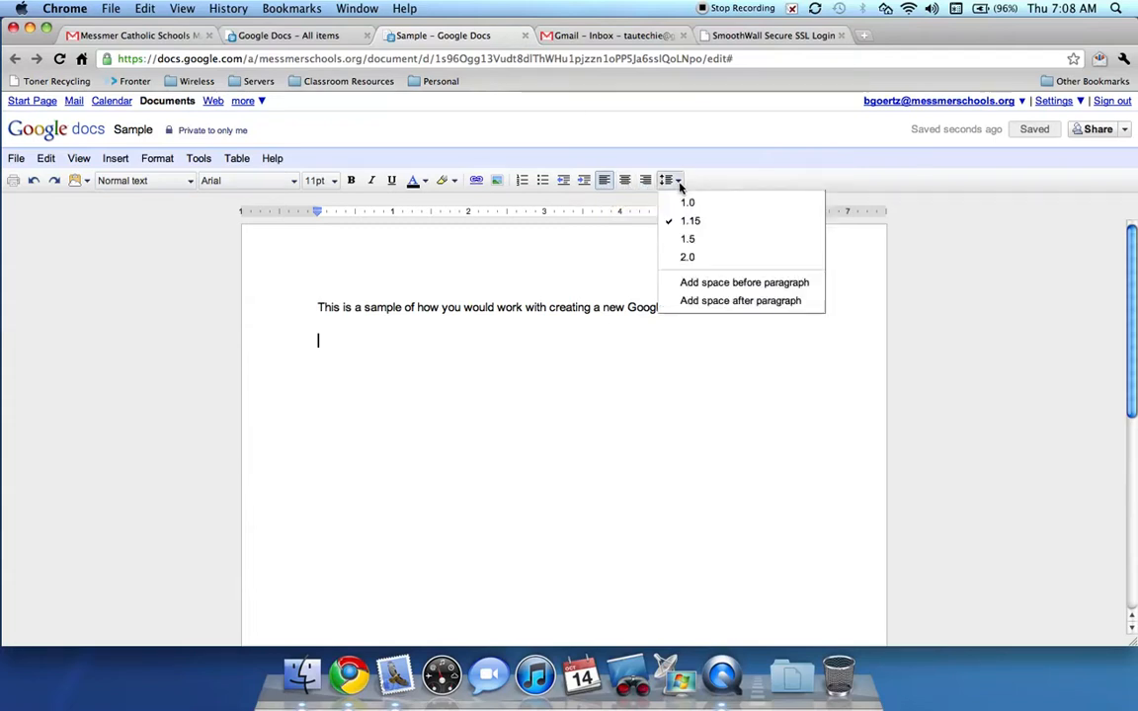
{"action": "left_click", "coordinate": [664, 181]}
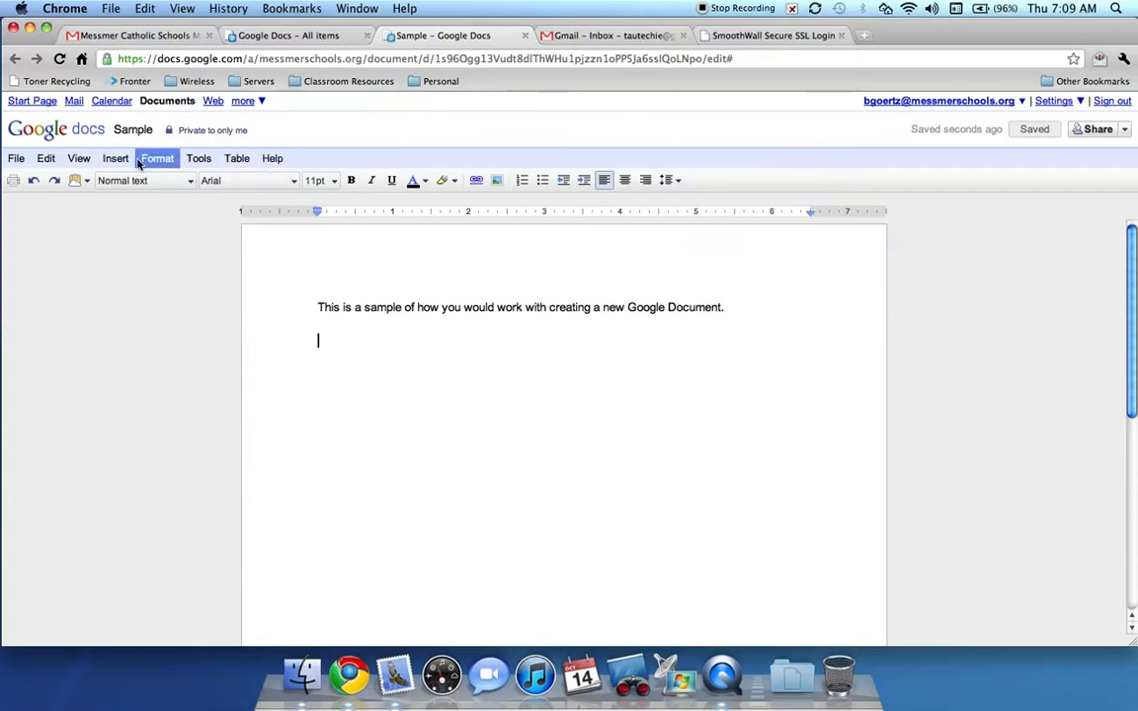
Step: Review the document's table insertion, tools, file and view commands without choosing any
{"action": "left_click", "coordinate": [237, 160]}
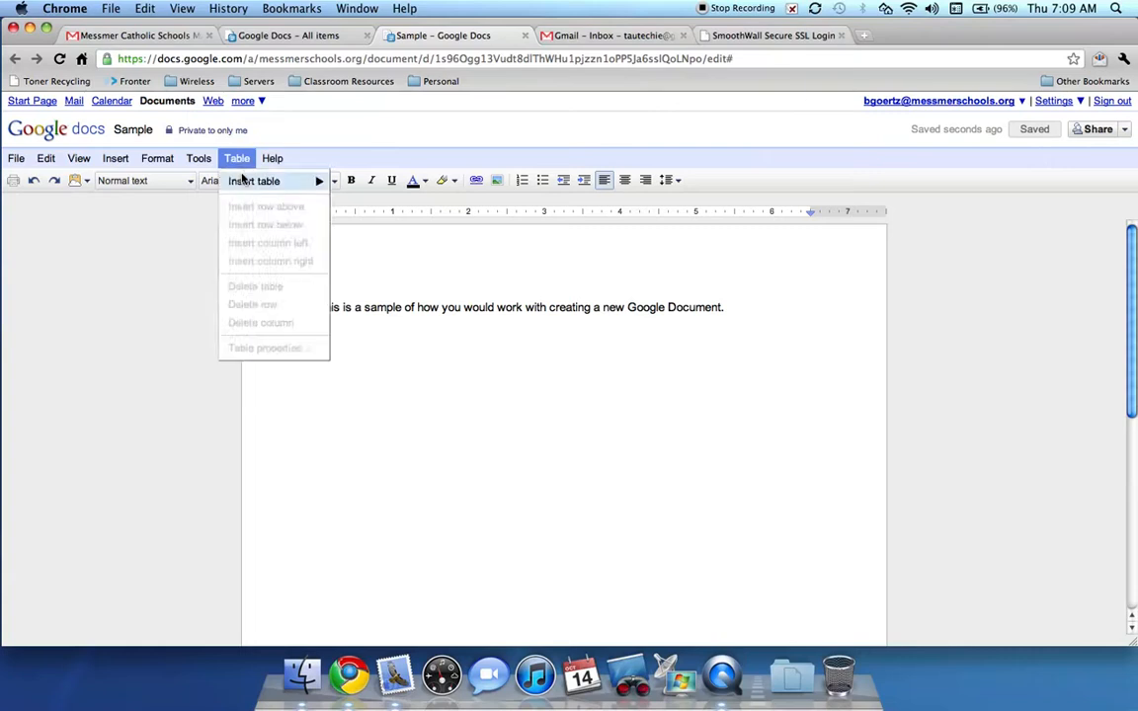
{"action": "mouse_move", "coordinate": [247, 181]}
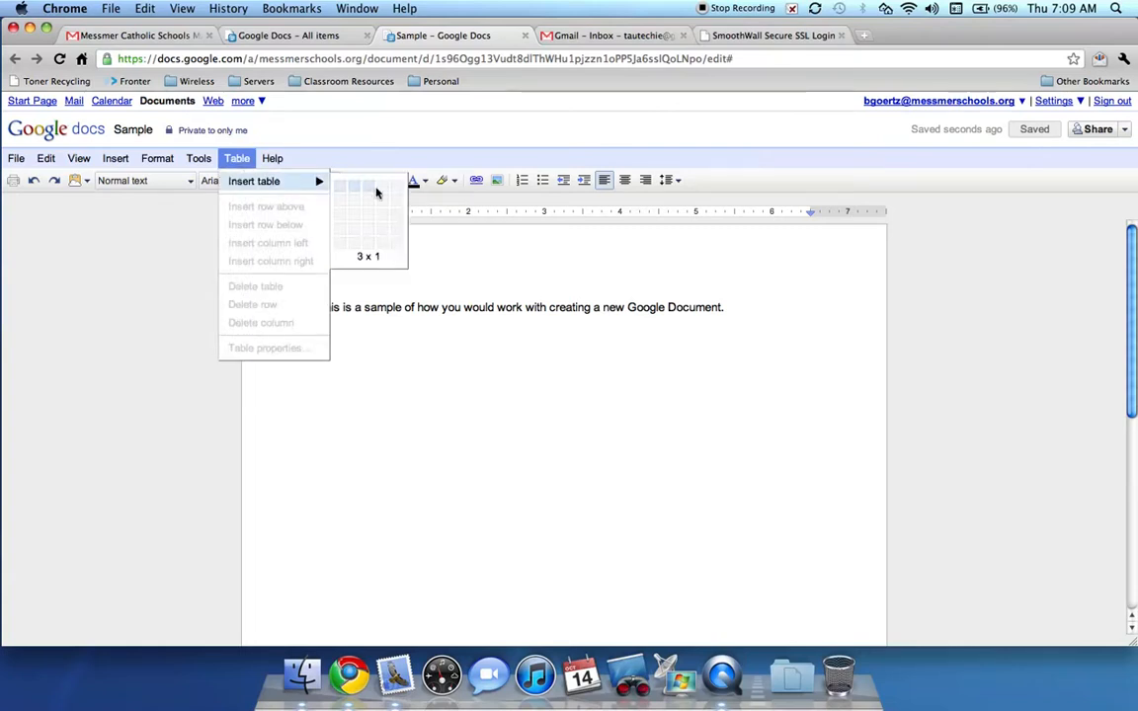
{"action": "mouse_move", "coordinate": [102, 162]}
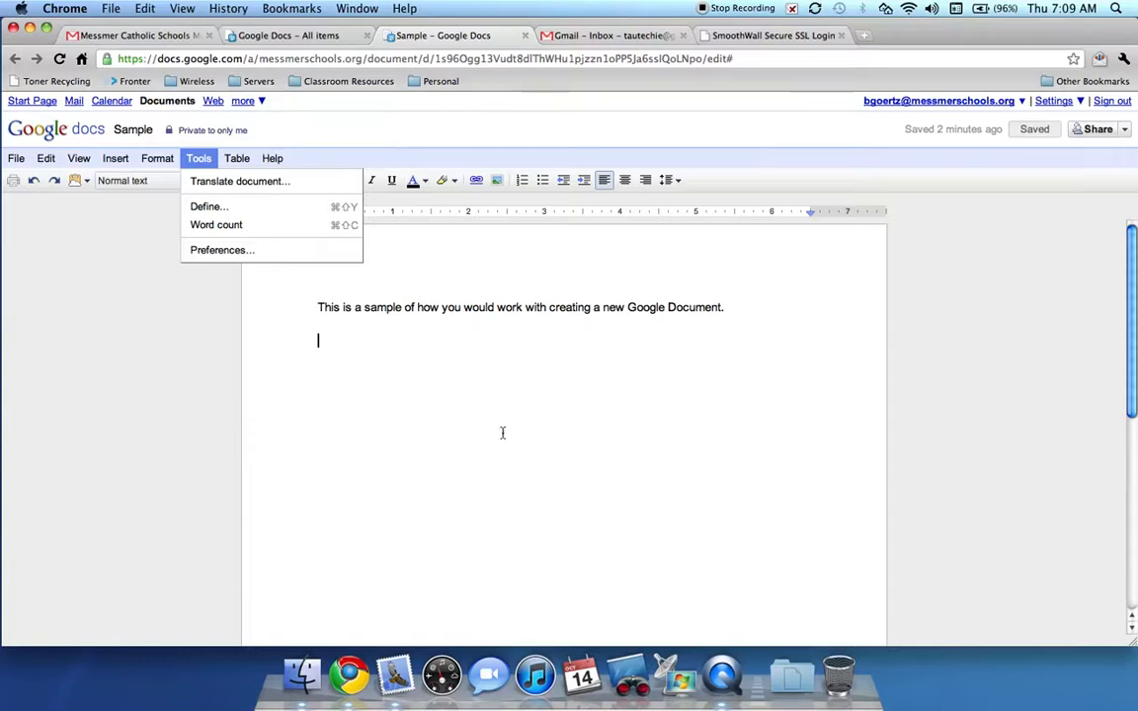
{"action": "mouse_move", "coordinate": [14, 160]}
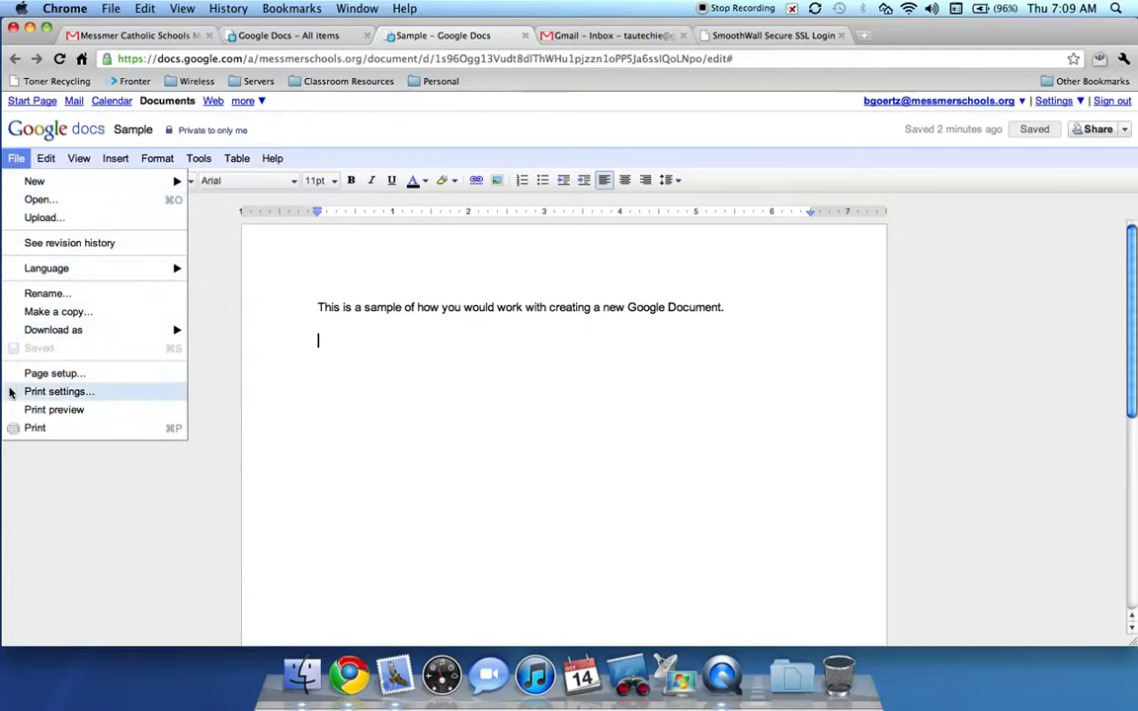
{"action": "left_click", "coordinate": [350, 401]}
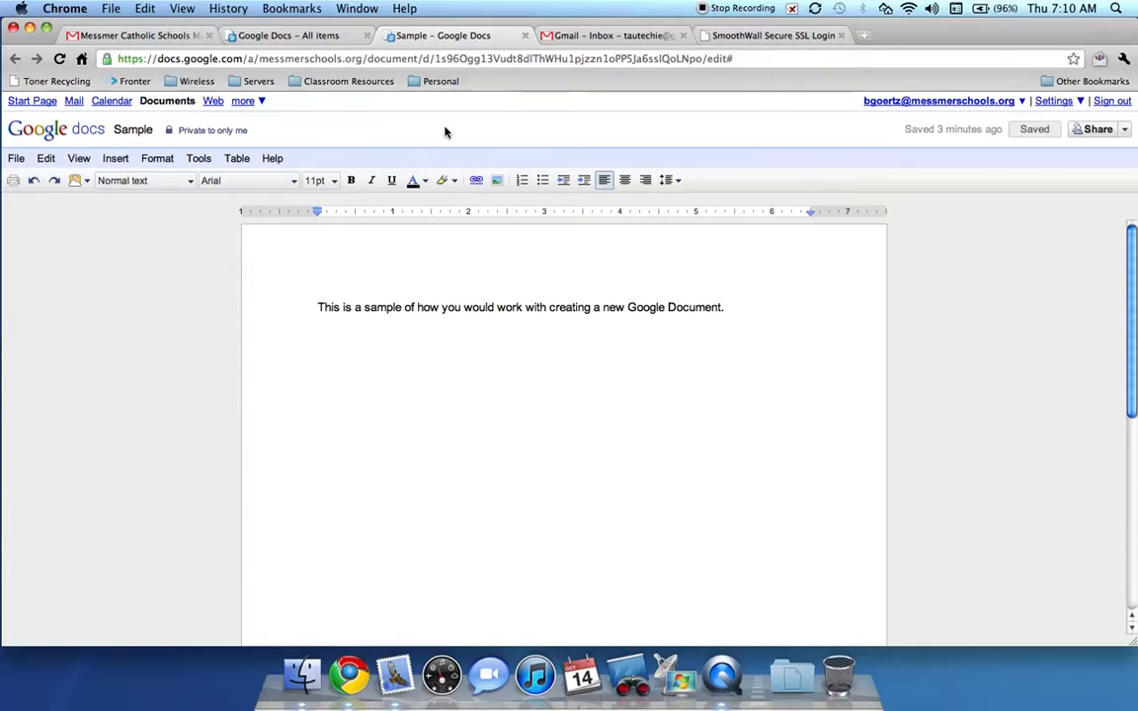
{"action": "left_click", "coordinate": [17, 159]}
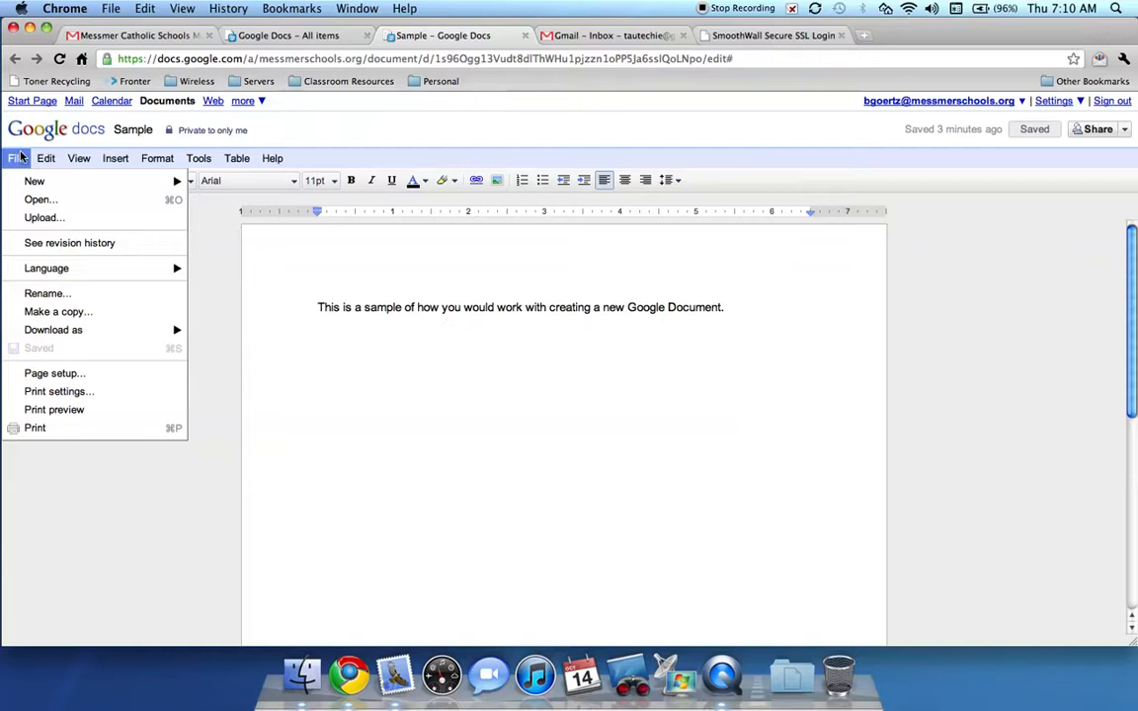
{"action": "left_click", "coordinate": [79, 158]}
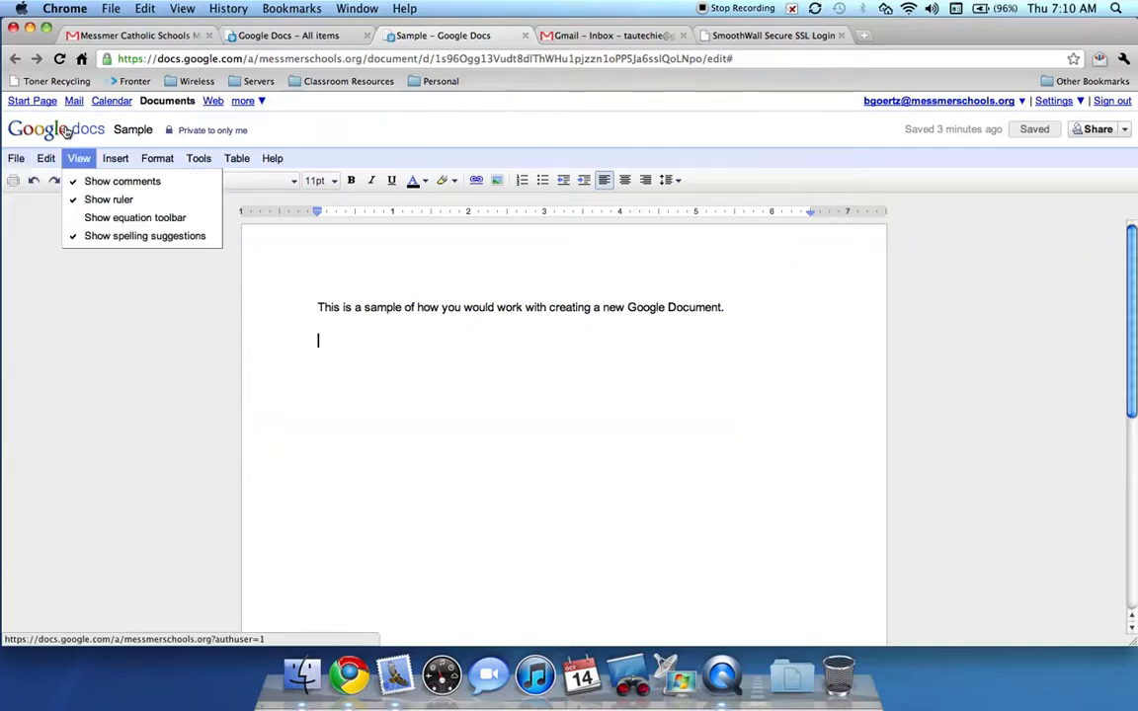
Step: Return to the document list and start selecting files to upload
{"action": "left_click", "coordinate": [68, 131]}
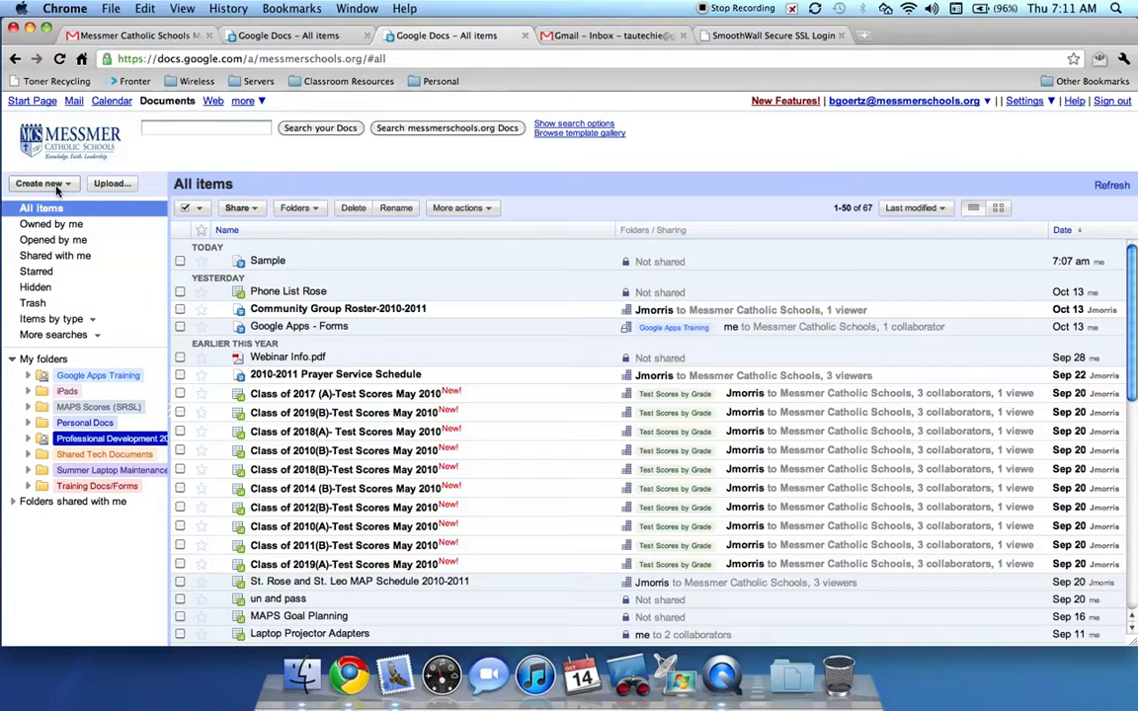
{"action": "left_click", "coordinate": [123, 186]}
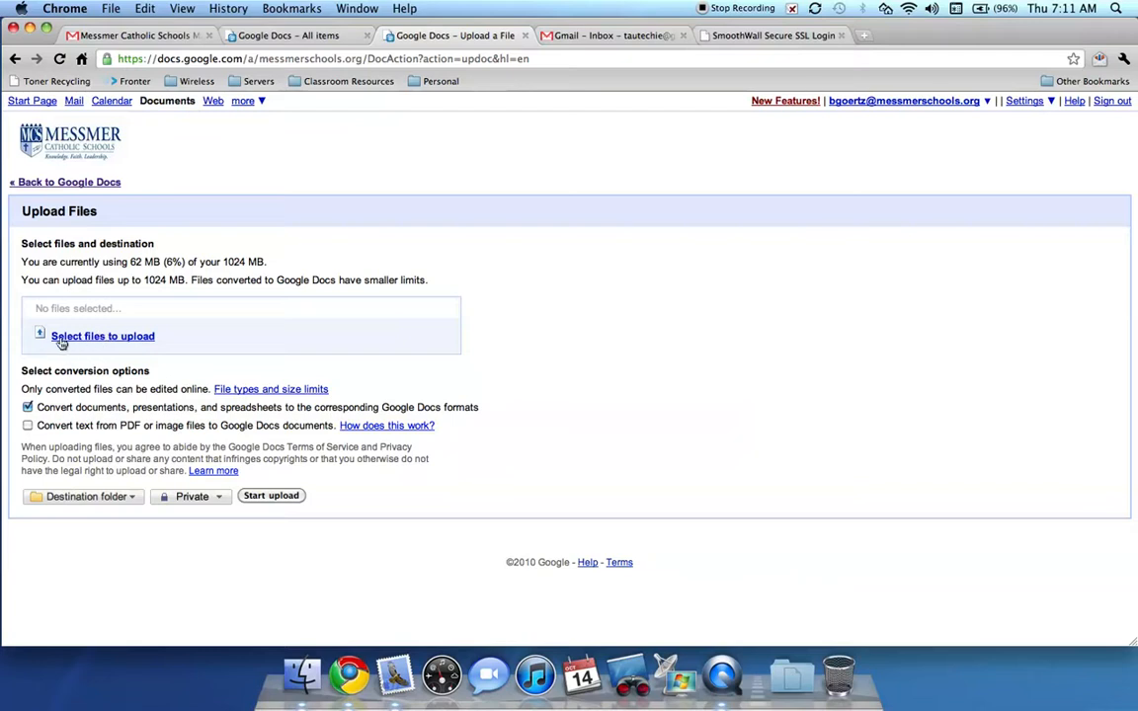
{"action": "left_click", "coordinate": [134, 336]}
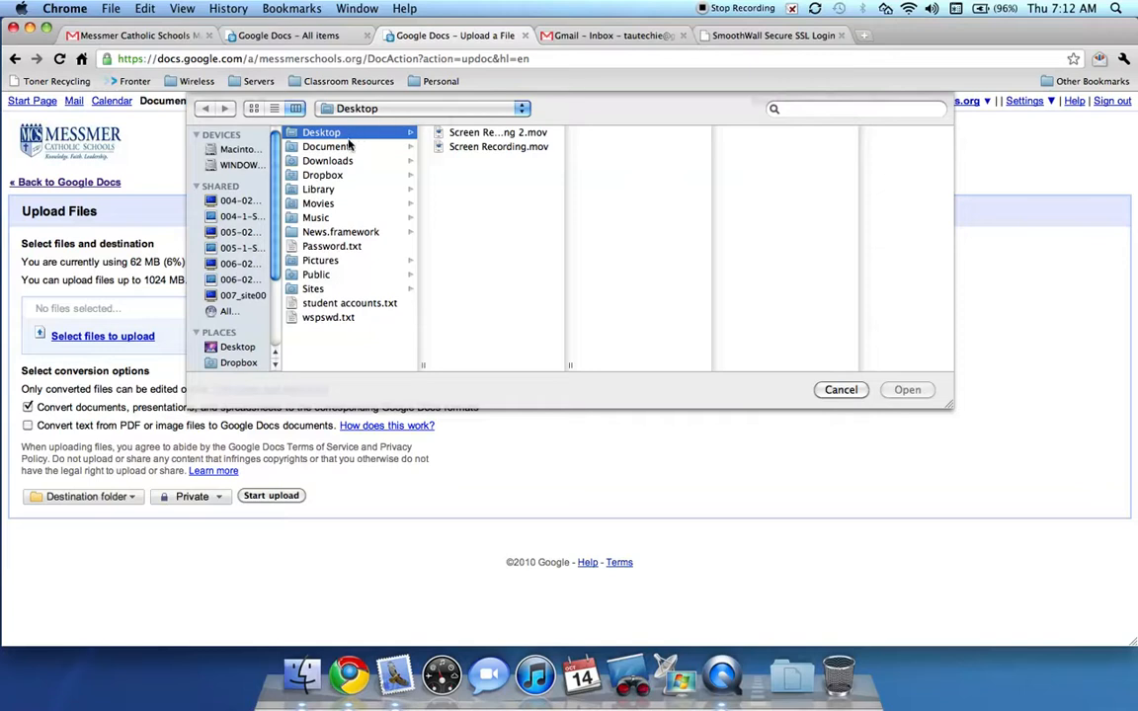
Step: Choose Metting Notes.doc from the Moodle folder inside Documents as the file to upload
{"action": "left_click", "coordinate": [325, 147]}
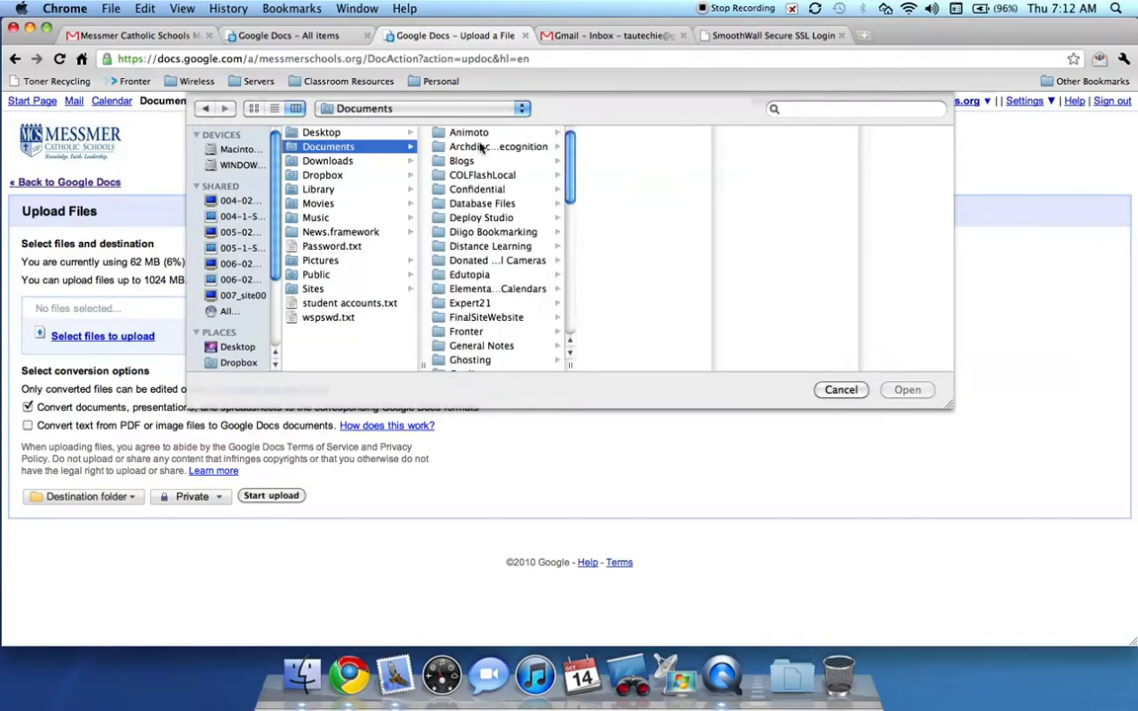
{"action": "scroll", "coordinate": [514, 176], "scroll_direction": "down", "scroll_amount": 6}
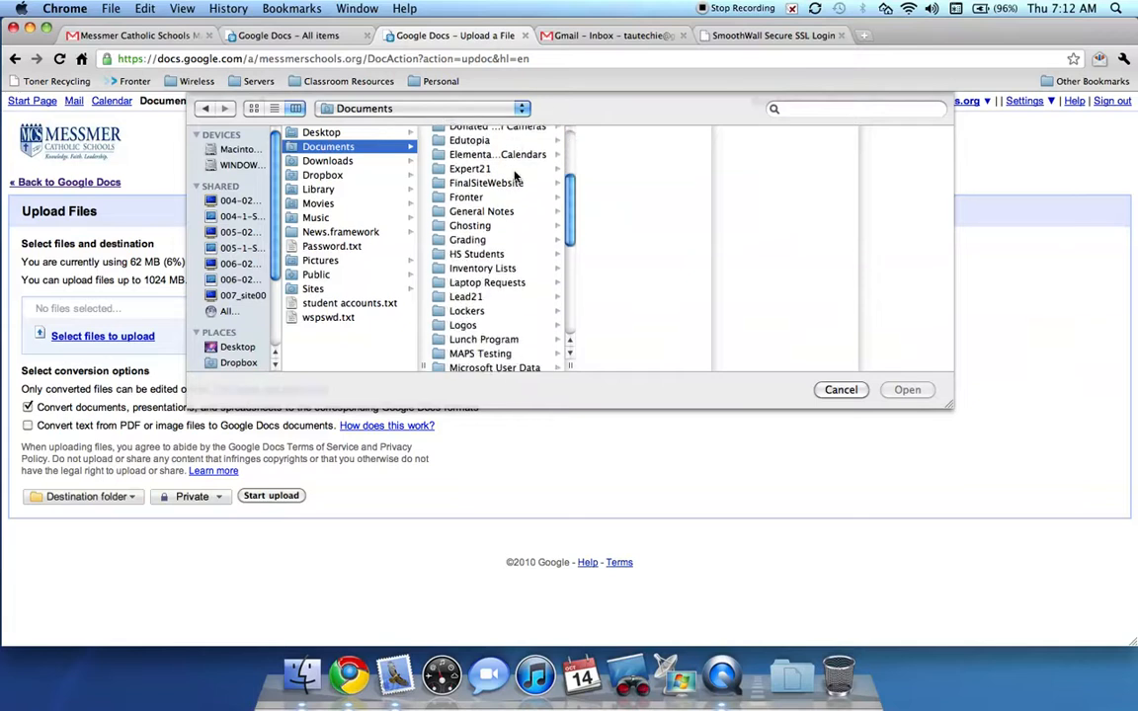
{"action": "scroll", "coordinate": [515, 177], "scroll_direction": "down", "scroll_amount": 2}
{"action": "left_click", "coordinate": [499, 179]}
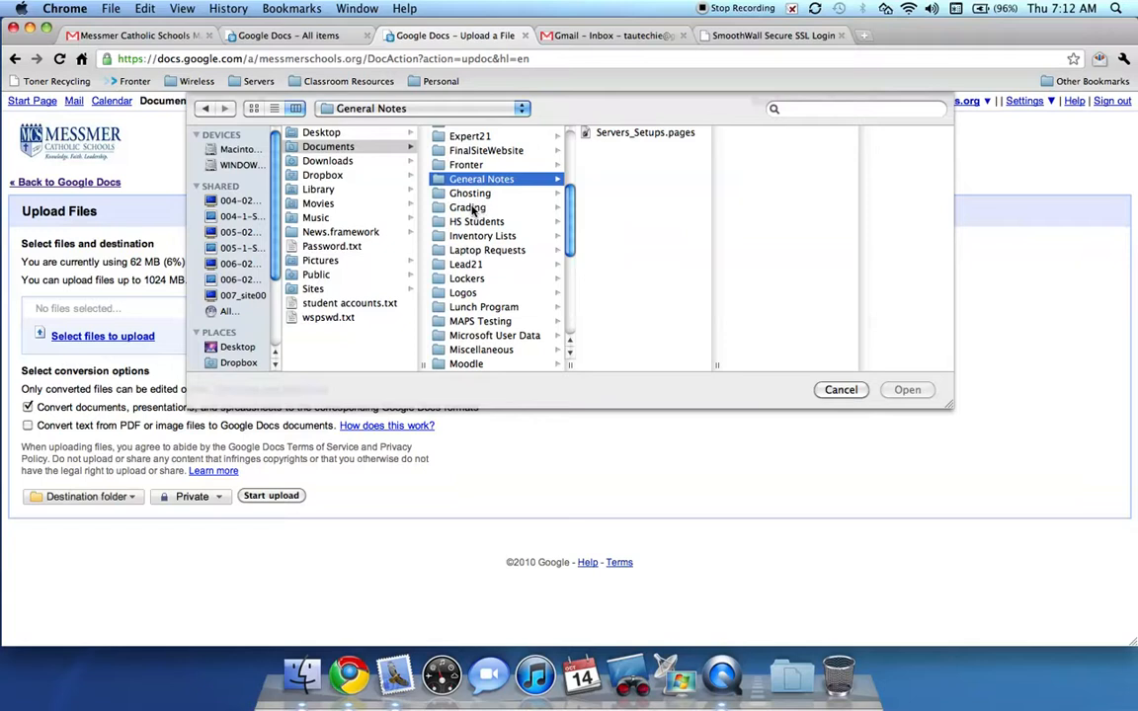
{"action": "left_click", "coordinate": [473, 209]}
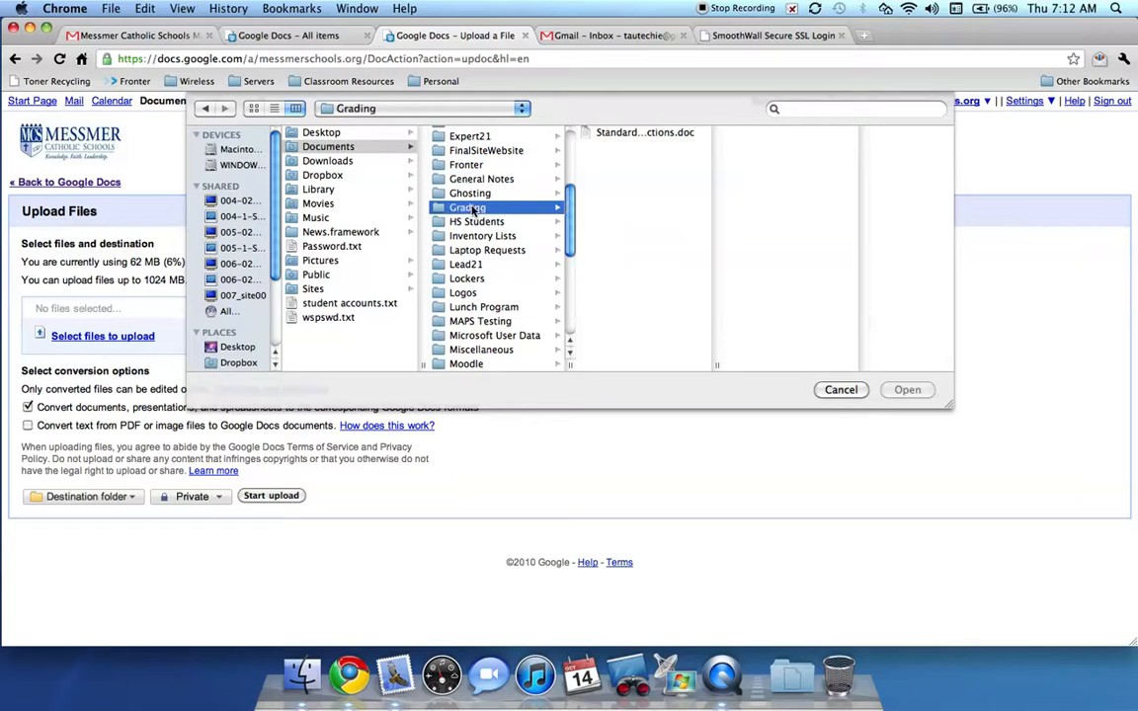
{"action": "left_click", "coordinate": [463, 265]}
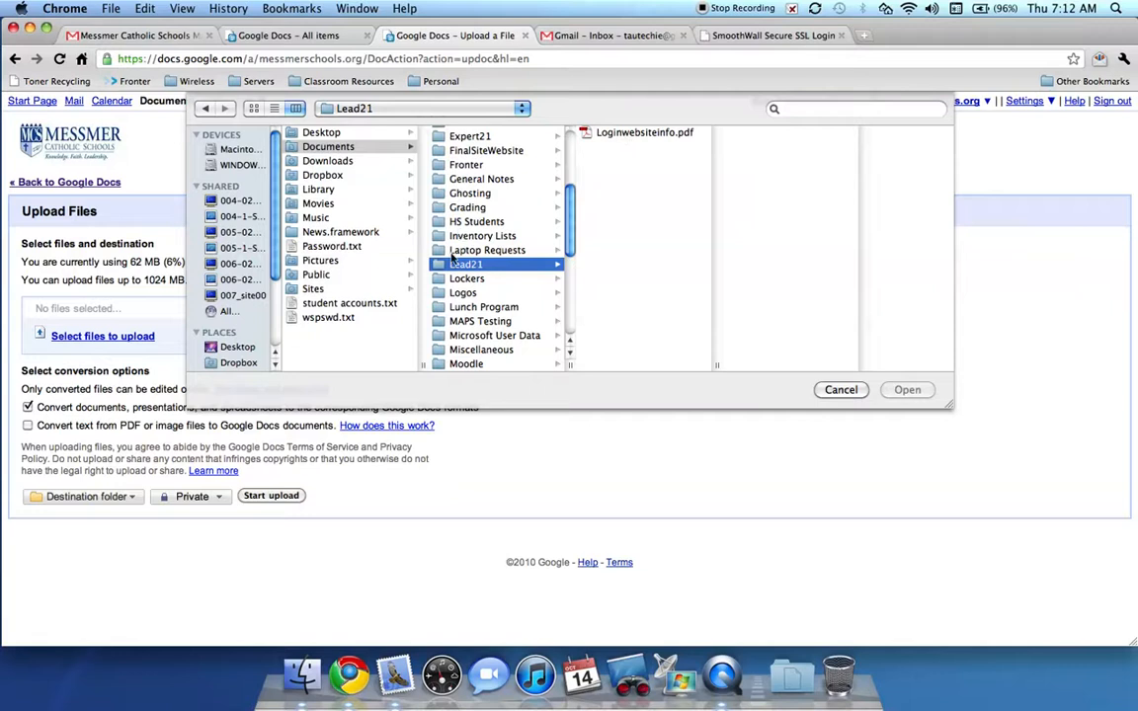
{"action": "scroll", "coordinate": [464, 311], "scroll_direction": "down", "scroll_amount": 3}
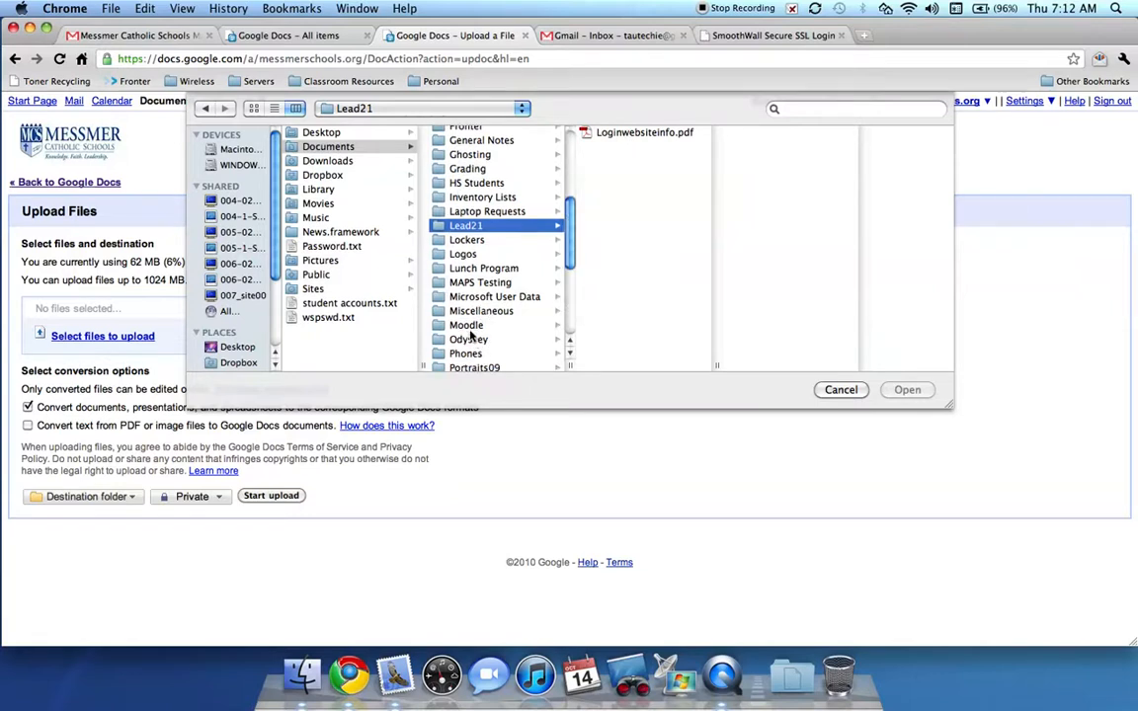
{"action": "left_click", "coordinate": [468, 325]}
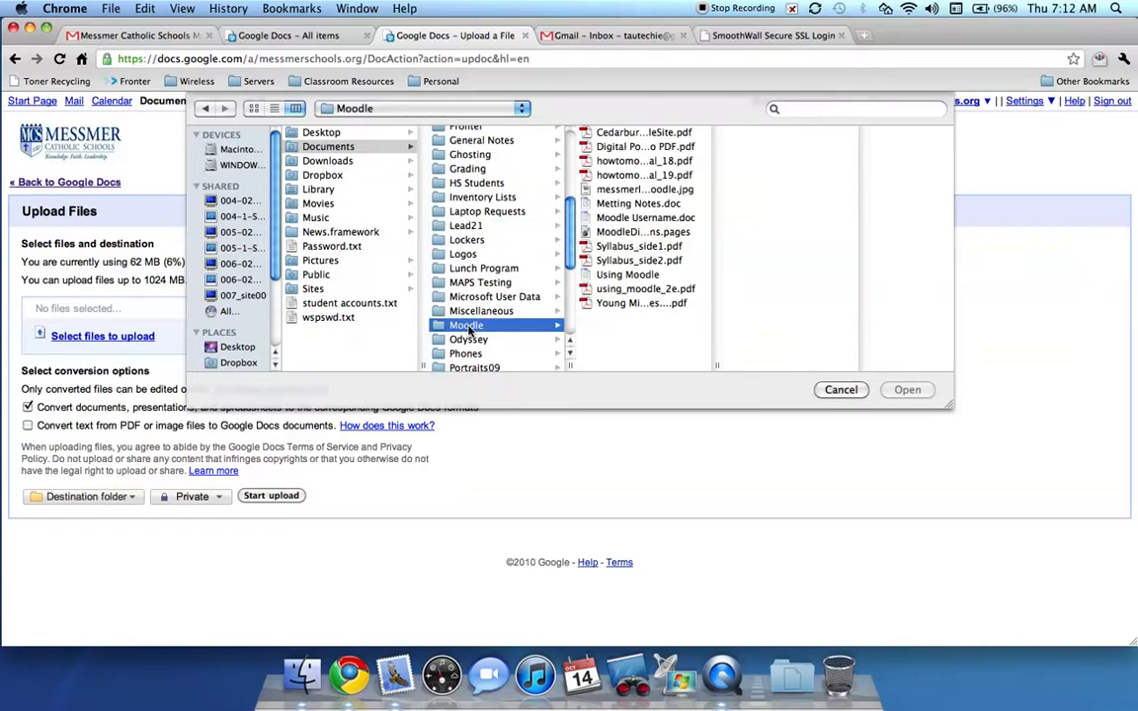
{"action": "left_click", "coordinate": [618, 204]}
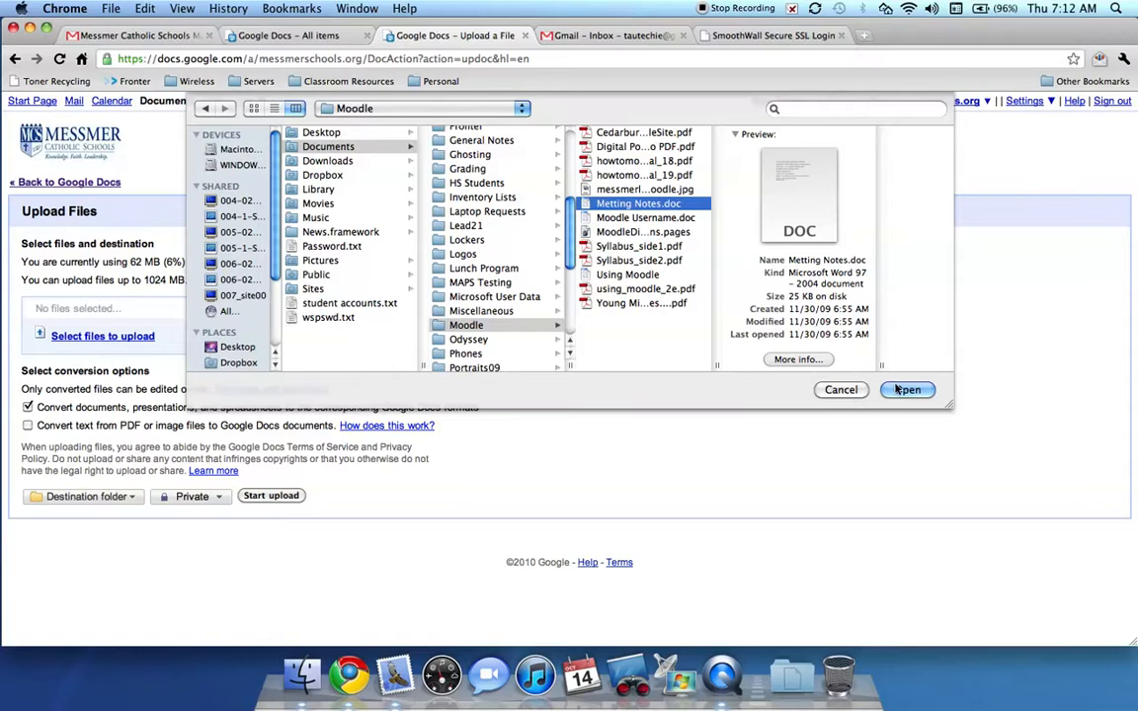
{"action": "key", "text": "Return"}
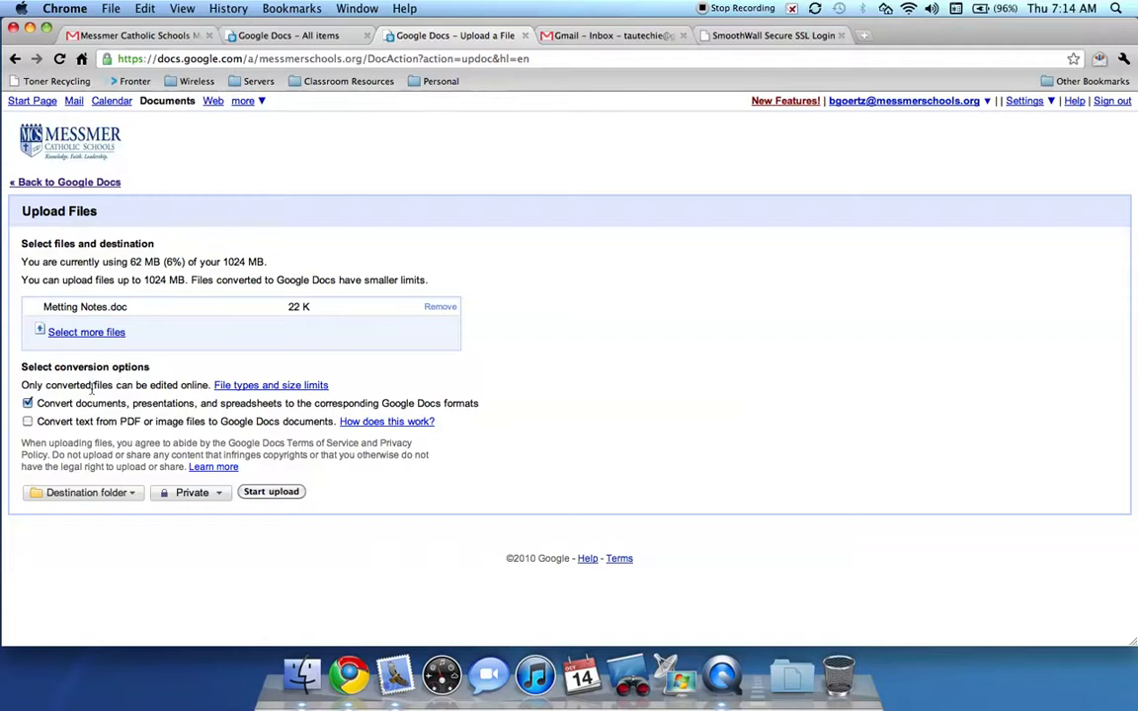
Step: Turn off conversion to Google Docs formats and upload Metting Notes.doc as private without assigning a destination folder
{"action": "left_click", "coordinate": [26, 404]}
{"action": "left_click", "coordinate": [131, 493]}
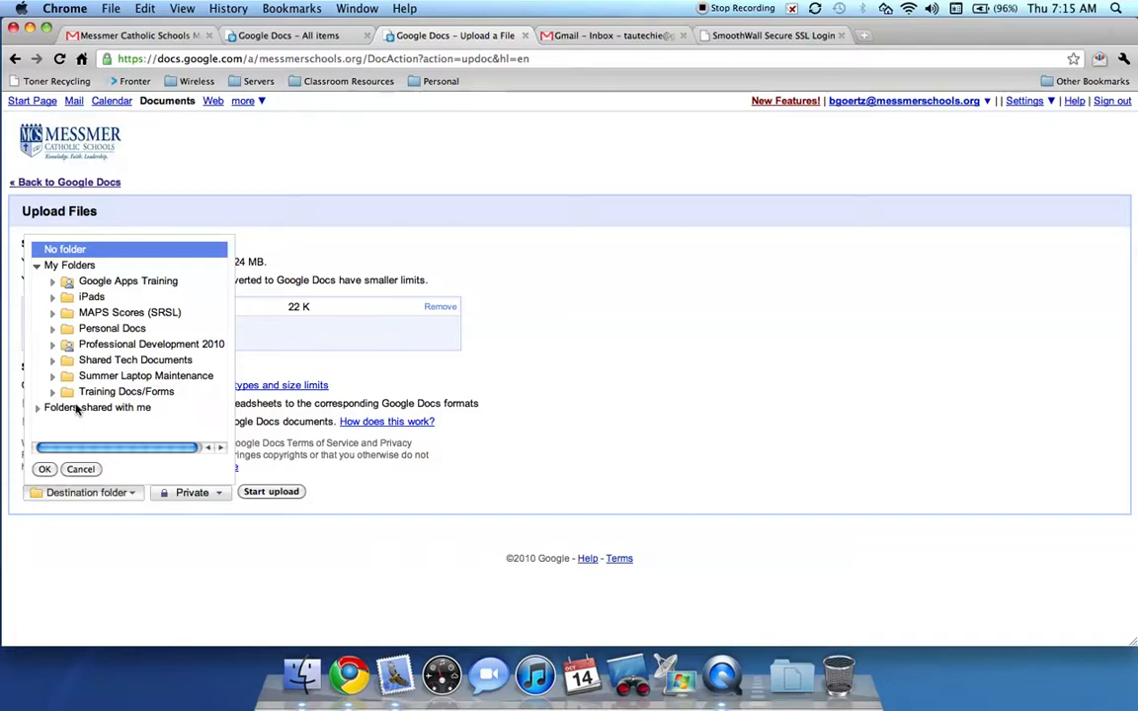
{"action": "left_click", "coordinate": [80, 470]}
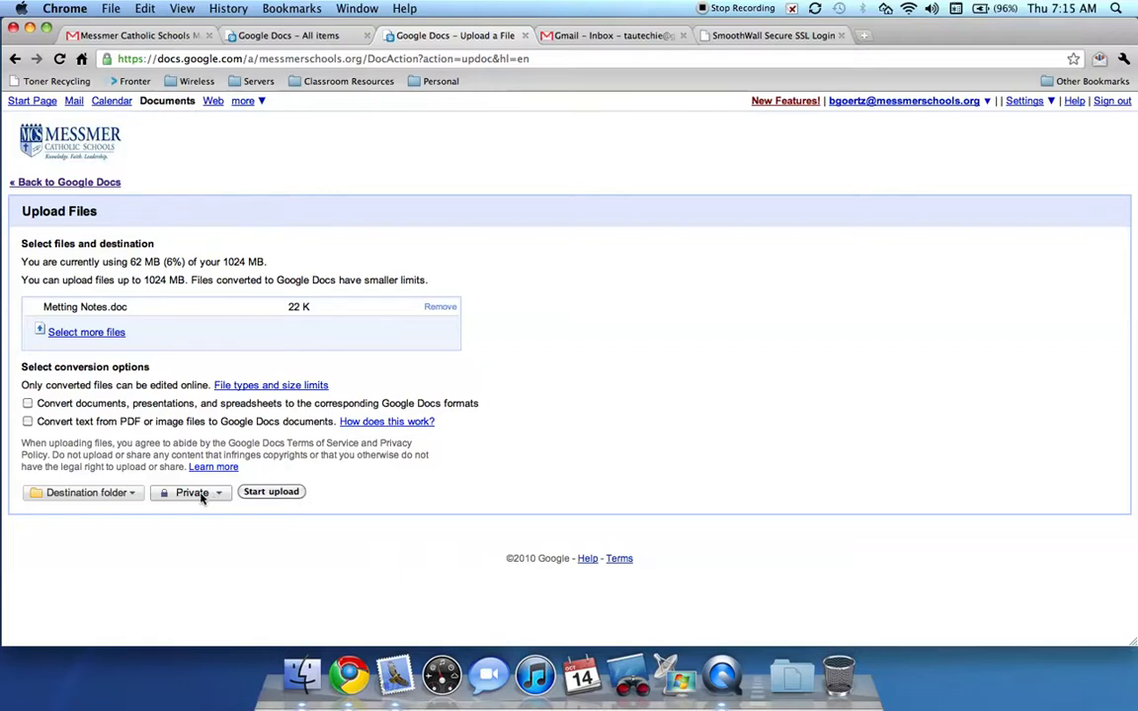
{"action": "left_click", "coordinate": [272, 492]}
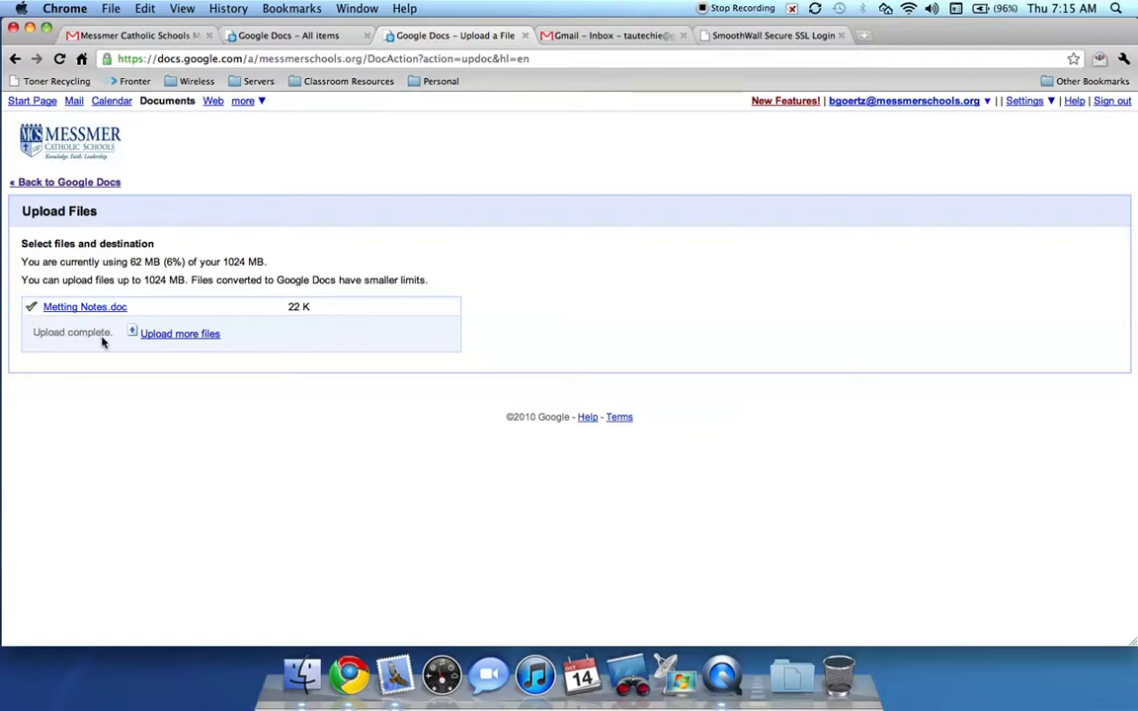
Step: Return to the document list and open the uploaded Metting Notes.doc to examine its contents and available actions
{"action": "left_click", "coordinate": [76, 183]}
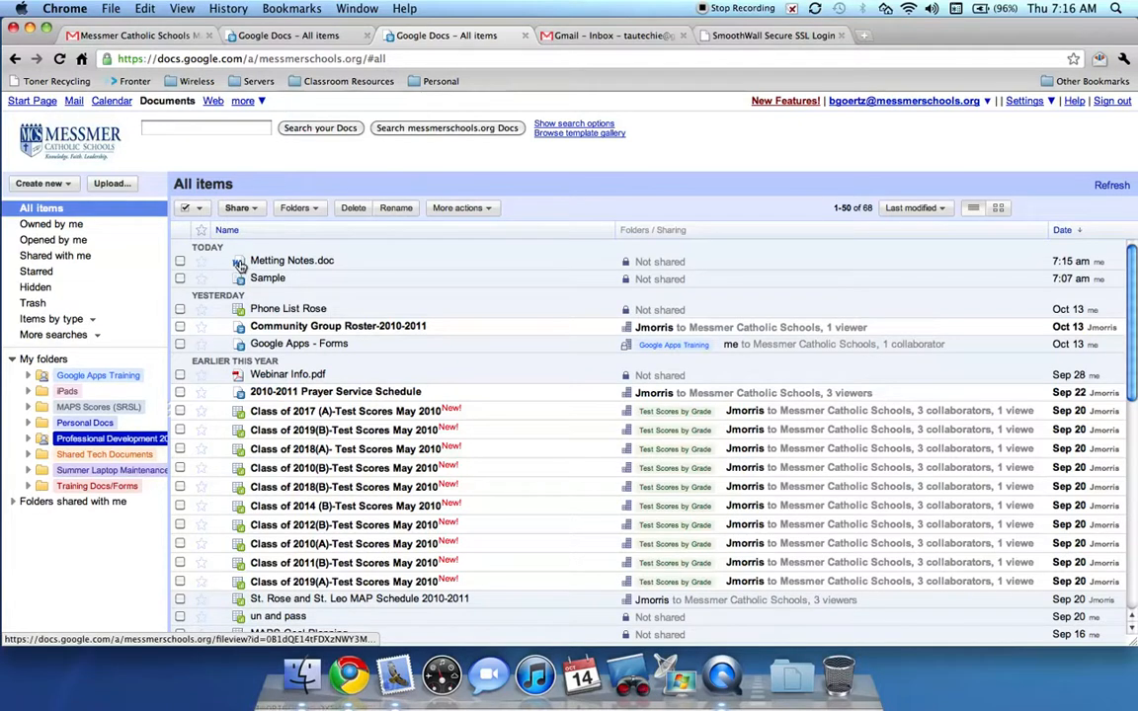
{"action": "left_click", "coordinate": [239, 265]}
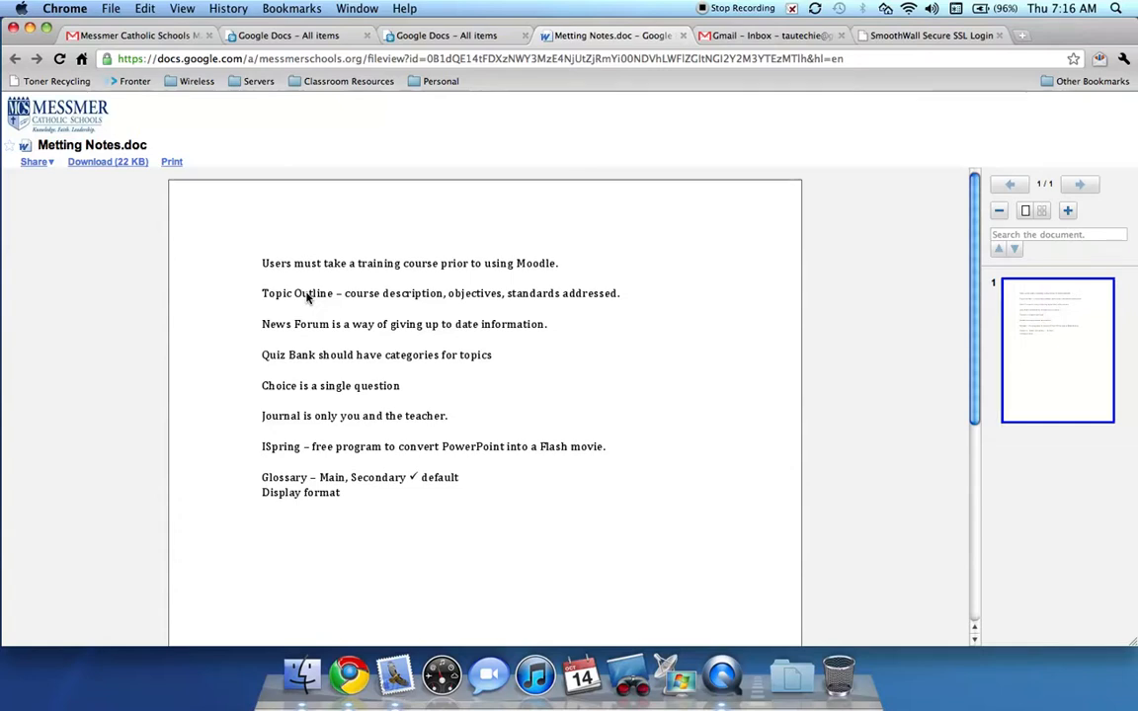
{"action": "left_click_drag", "start_coordinate": [352, 295], "coordinate": [307, 324]}
{"action": "left_click", "coordinate": [405, 318]}
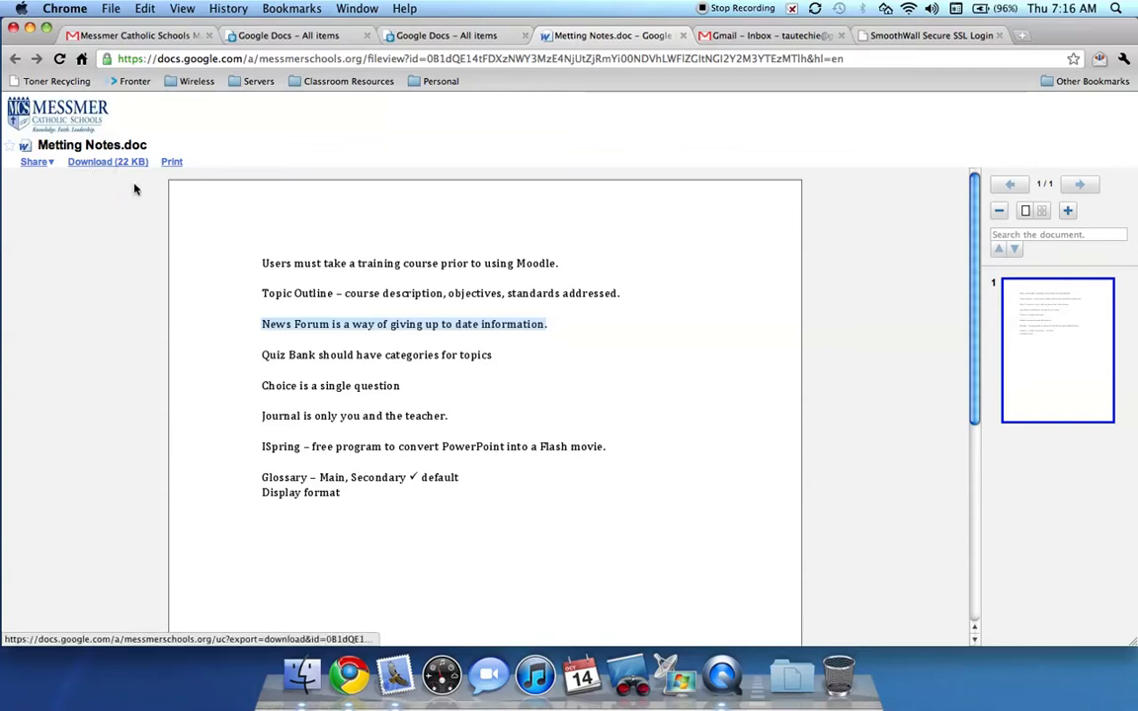
{"action": "left_click", "coordinate": [226, 205]}
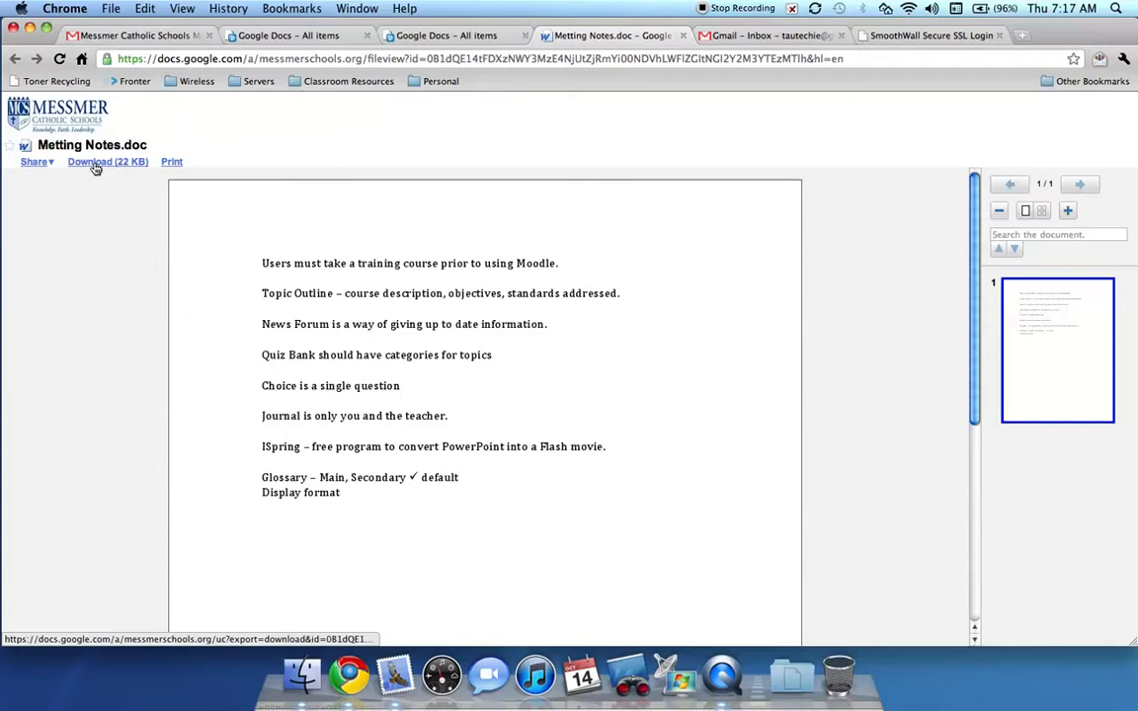
{"action": "scroll", "coordinate": [559, 259], "scroll_direction": "down", "scroll_amount": 3}
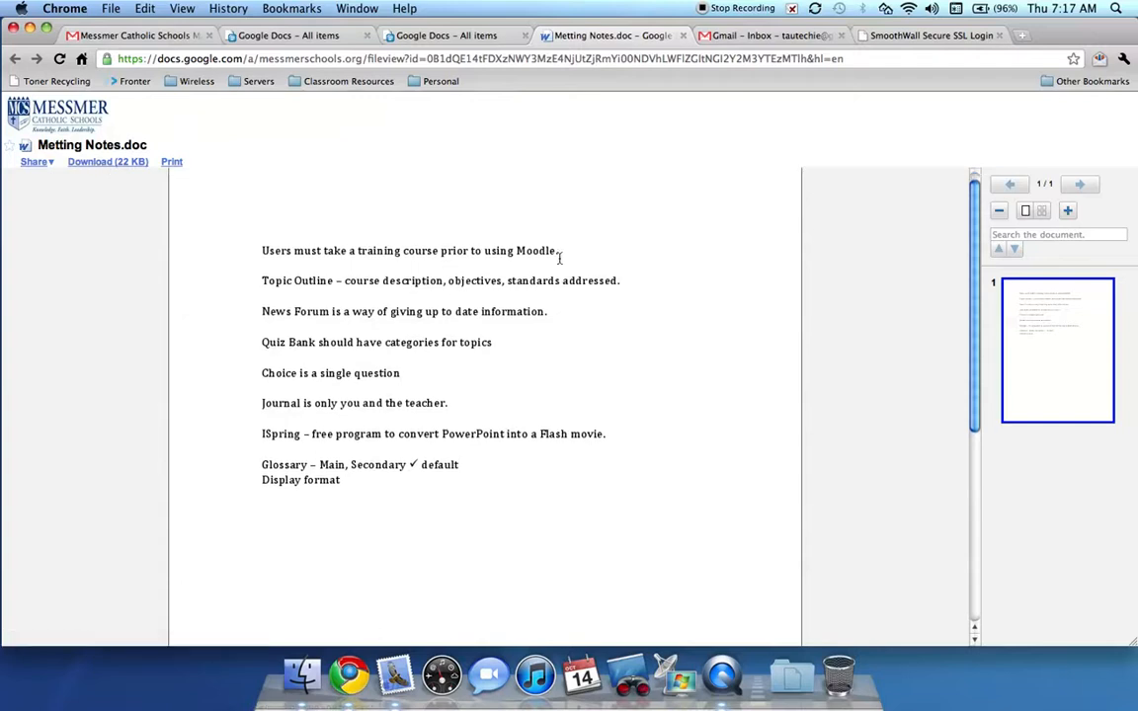
{"action": "scroll", "coordinate": [559, 260], "scroll_direction": "up", "scroll_amount": 3}
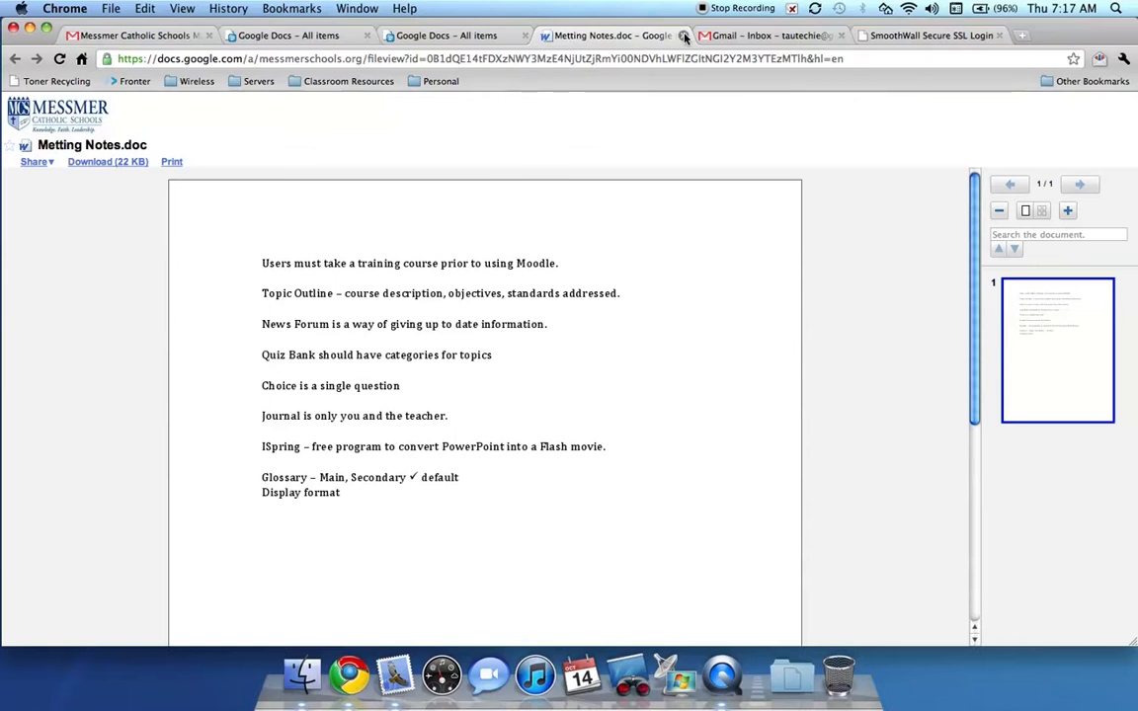
Step: Close the Metting Notes.doc view and look through the sharing details of all items in the document list
{"action": "key", "text": "super+w"}
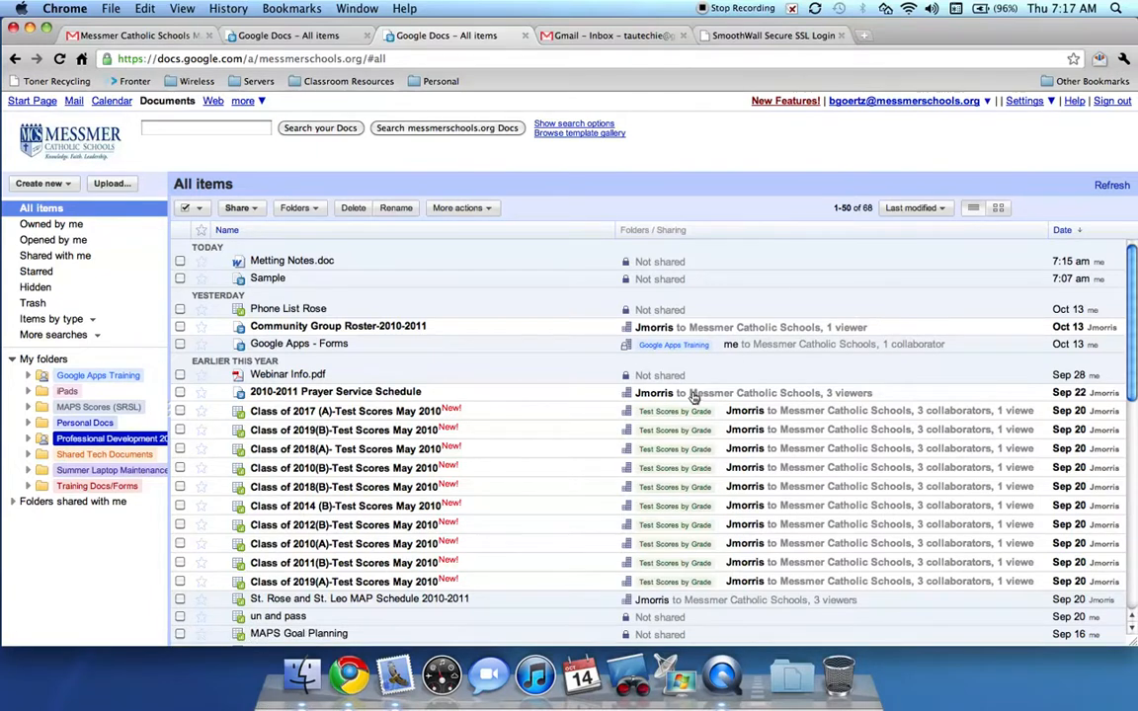
{"action": "scroll", "coordinate": [694, 388], "scroll_direction": "down", "scroll_amount": 3}
{"action": "scroll", "coordinate": [693, 398], "scroll_direction": "down", "scroll_amount": 6}
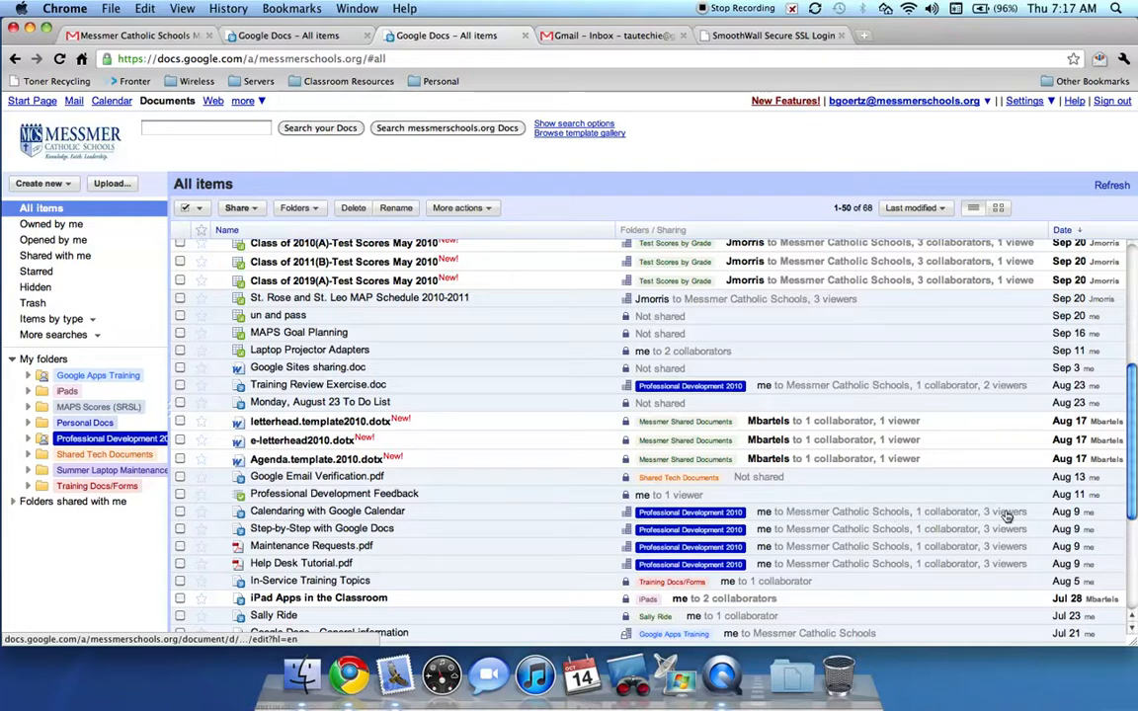
{"action": "scroll", "coordinate": [898, 499], "scroll_direction": "down", "scroll_amount": 1}
{"action": "scroll", "coordinate": [893, 495], "scroll_direction": "up", "scroll_amount": 6}
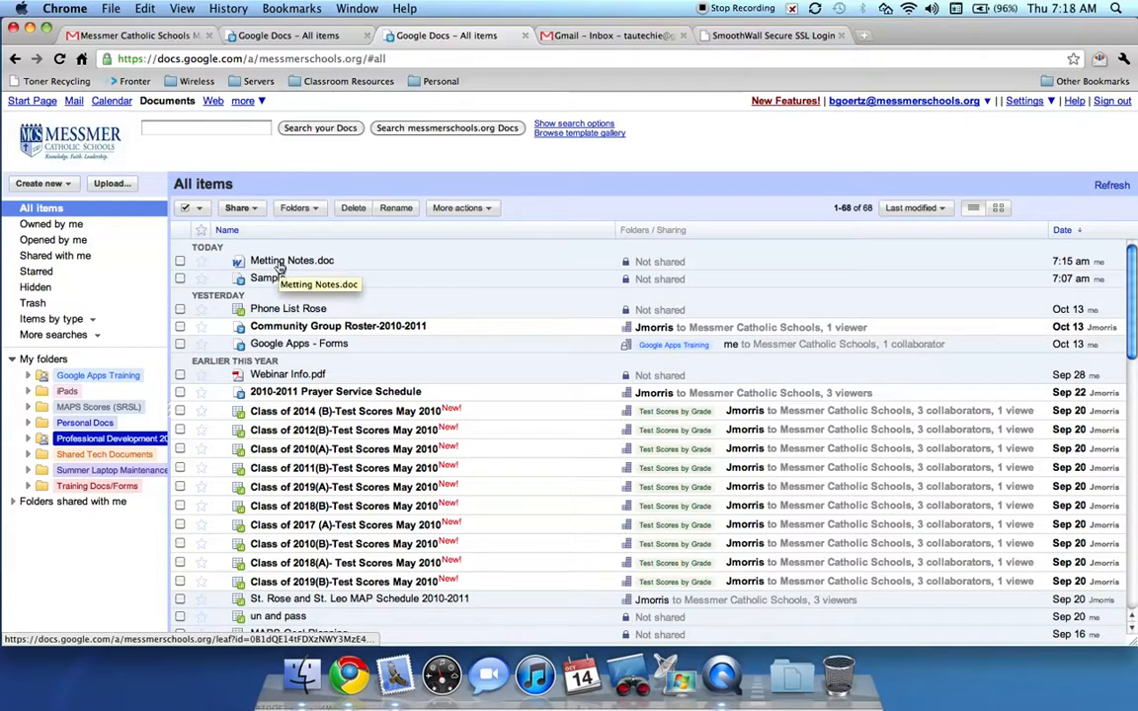
Step: Open the sharing settings for Metting Notes.doc and review its visibility options without changing them
{"action": "left_click", "coordinate": [180, 260]}
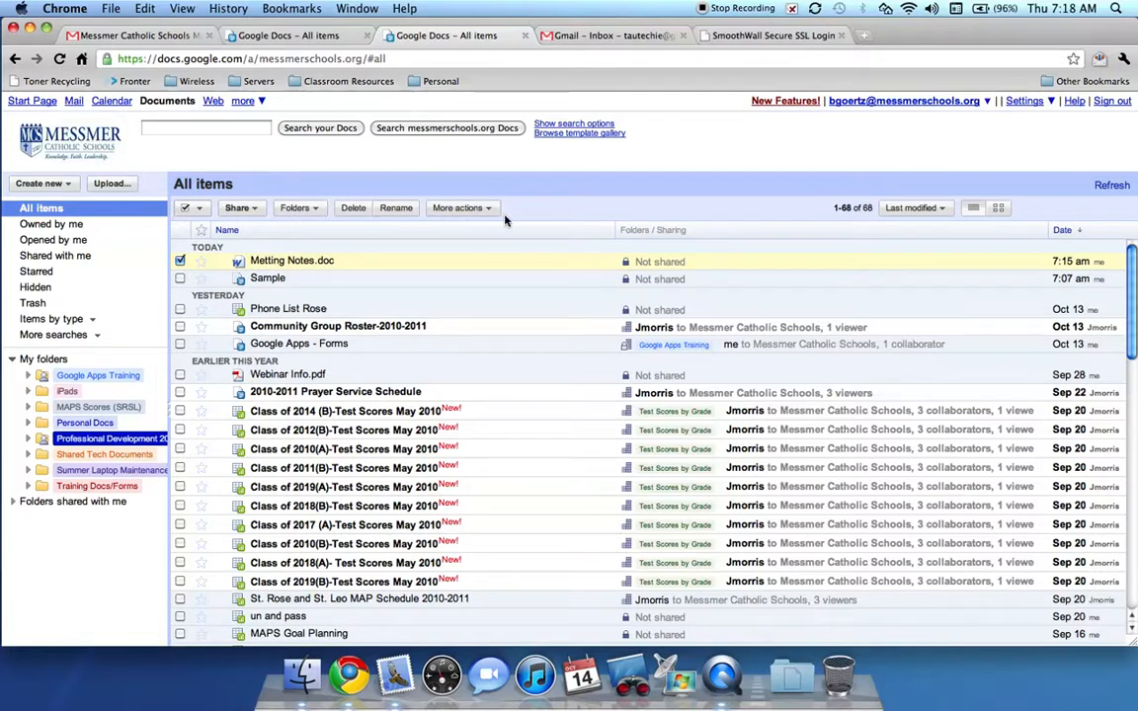
{"action": "left_click", "coordinate": [256, 213]}
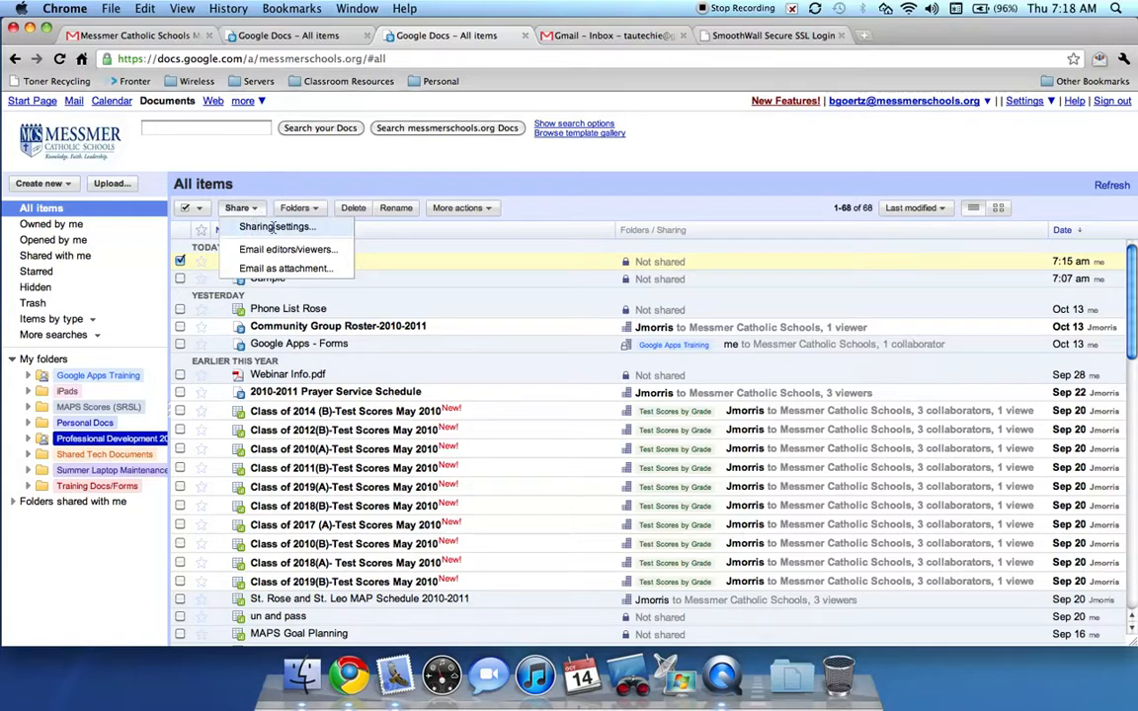
{"action": "left_click", "coordinate": [335, 228]}
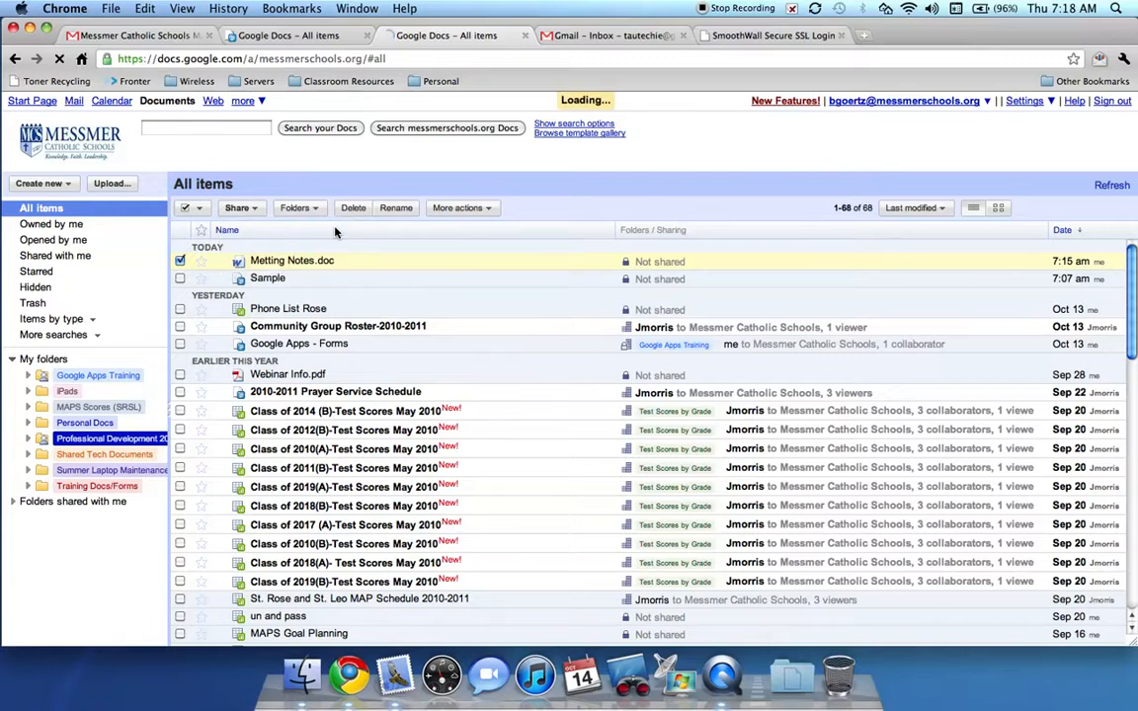
{"action": "left_click_drag", "start_coordinate": [507, 239], "coordinate": [414, 141]}
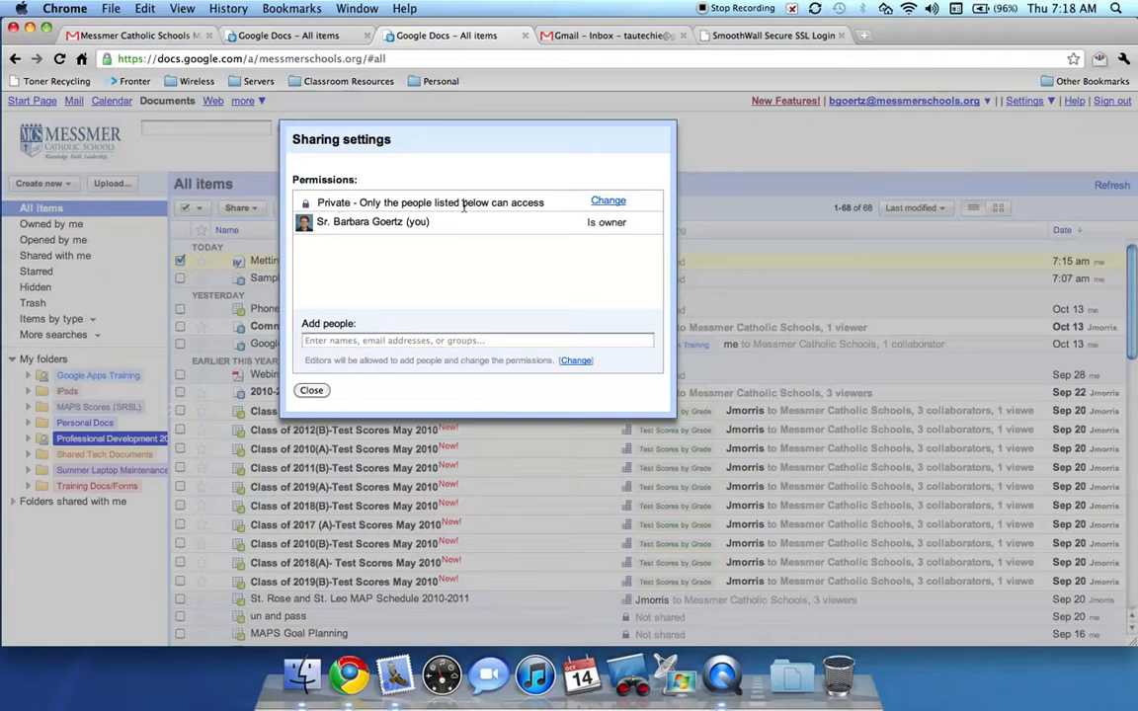
{"action": "left_click", "coordinate": [607, 200]}
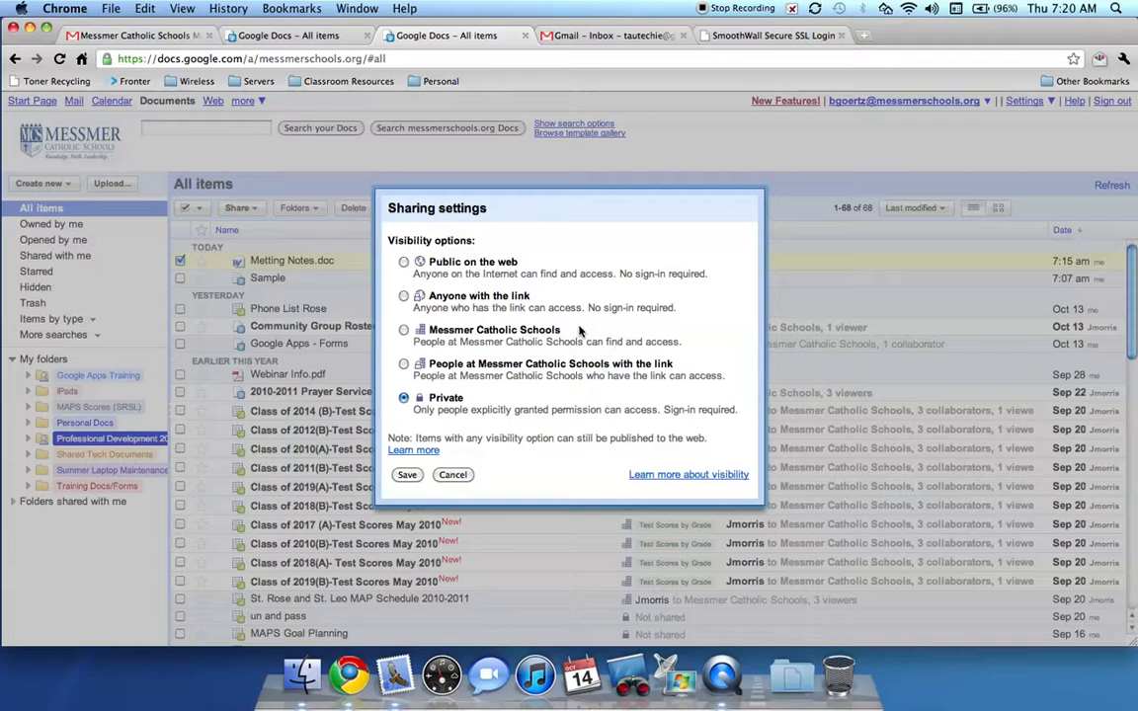
{"action": "left_click", "coordinate": [452, 475]}
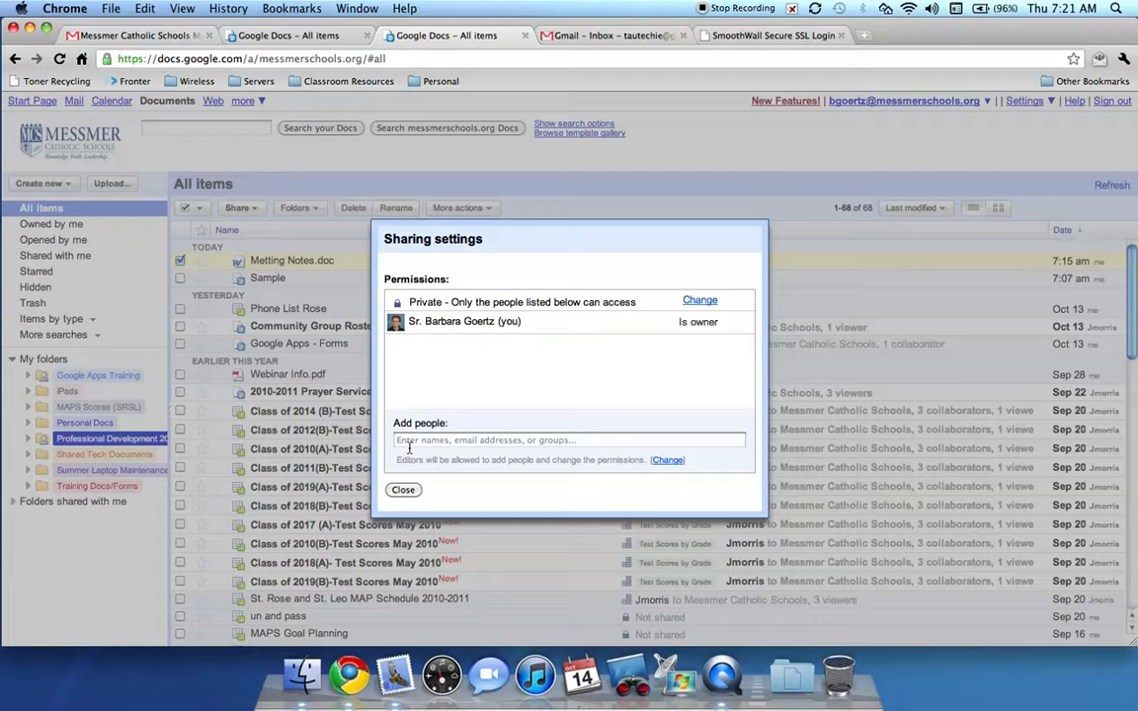
Step: Enter two suggested contacts as the people to share Metting Notes.doc with
{"action": "left_click", "coordinate": [578, 441]}
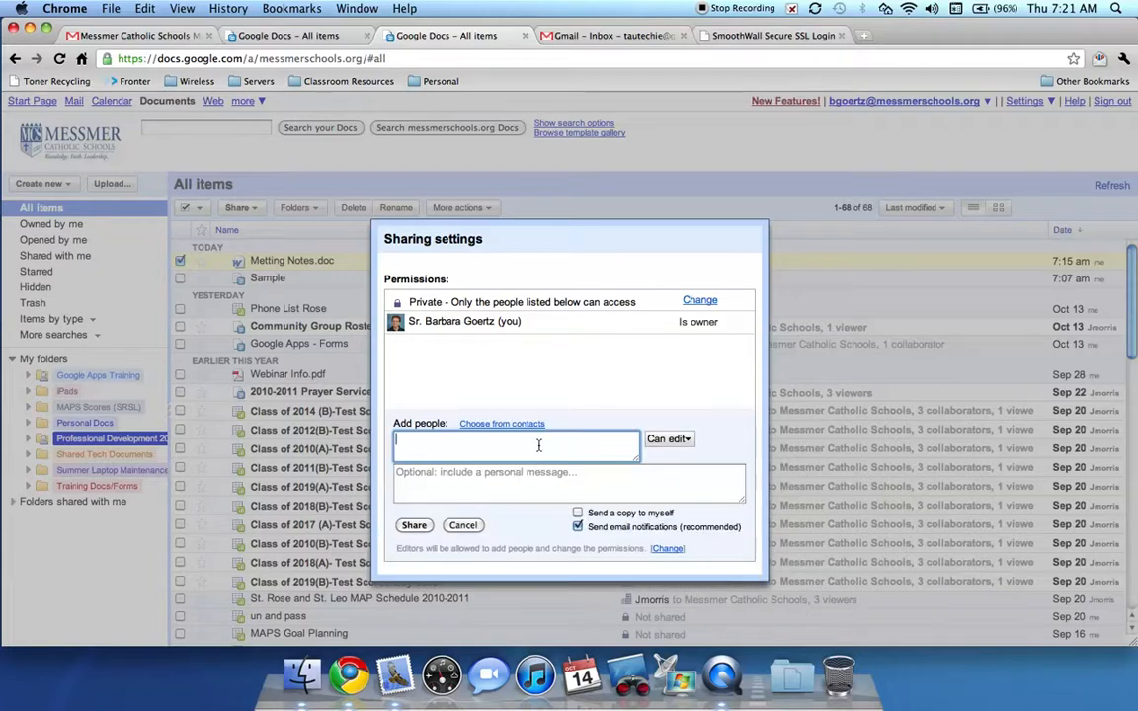
{"action": "type", "text": "m"}
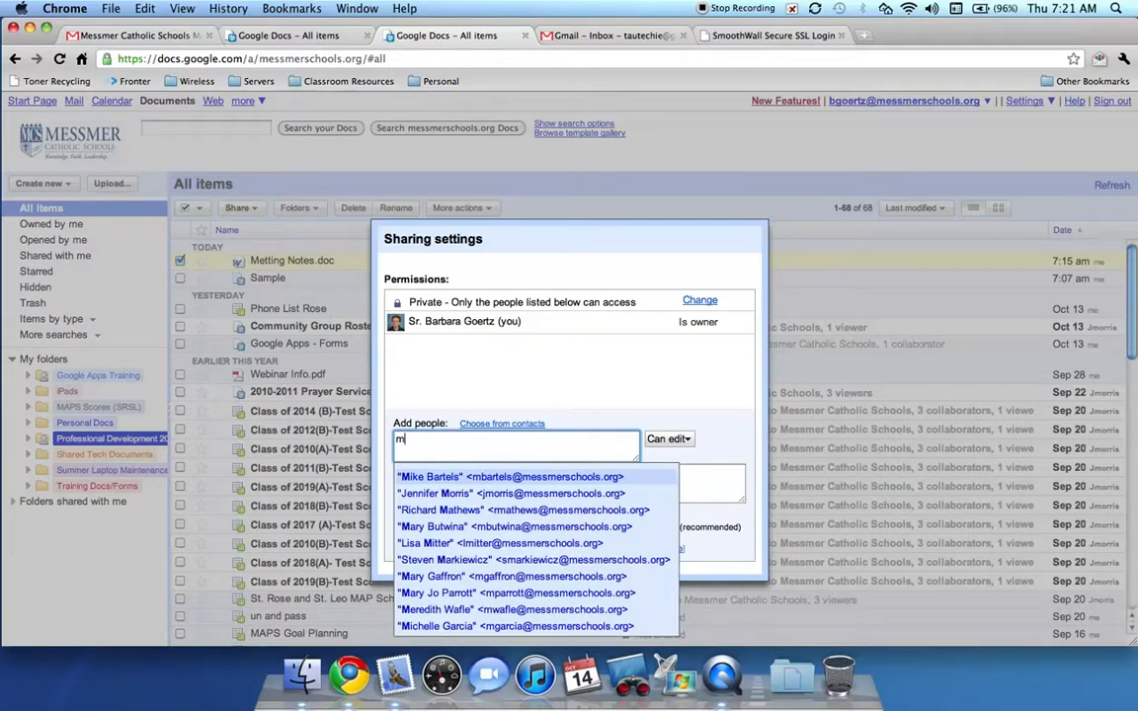
{"action": "left_click", "coordinate": [494, 477]}
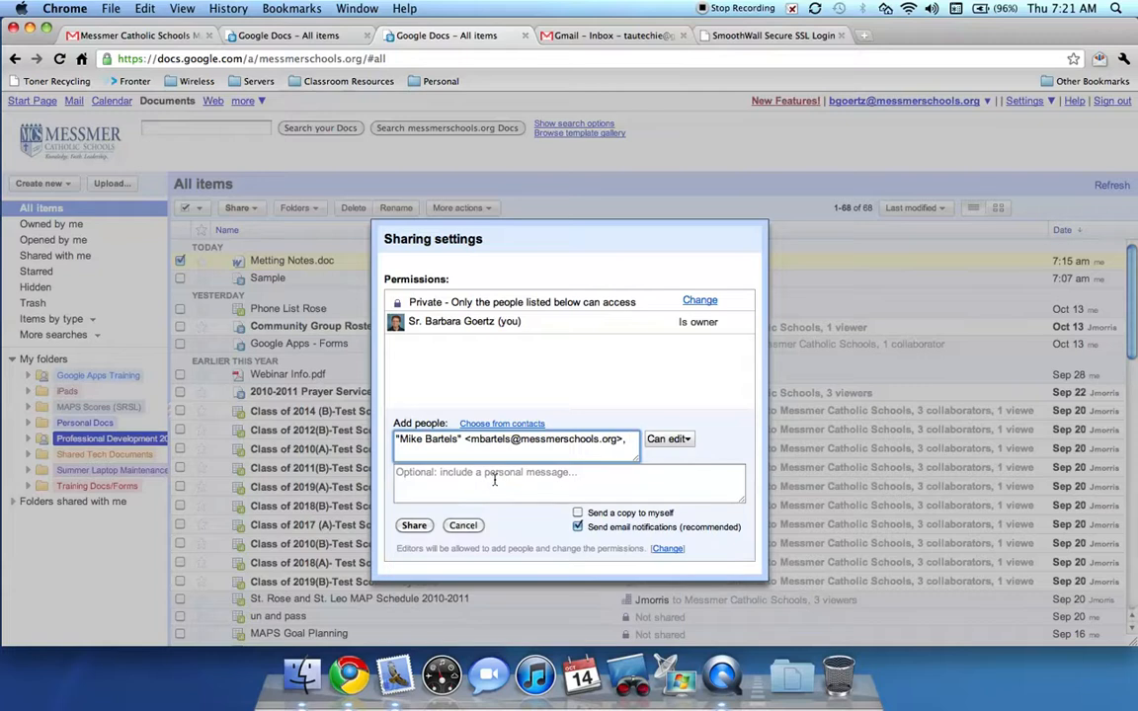
{"action": "type", "text": "j"}
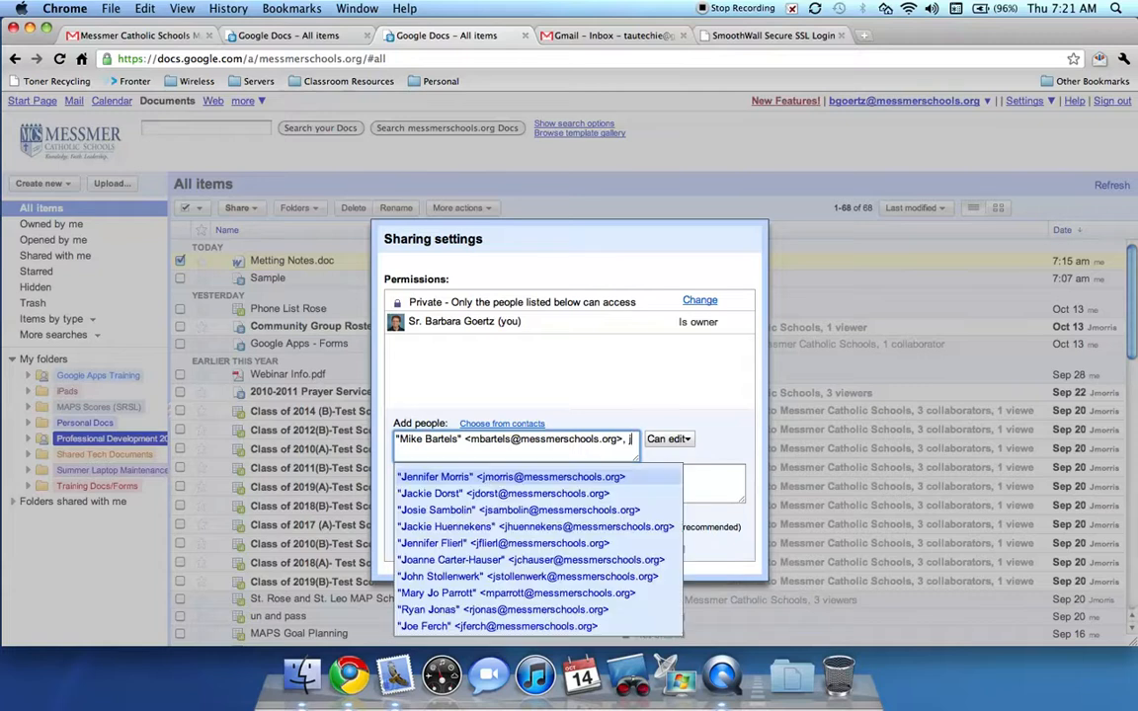
{"action": "left_click", "coordinate": [453, 477]}
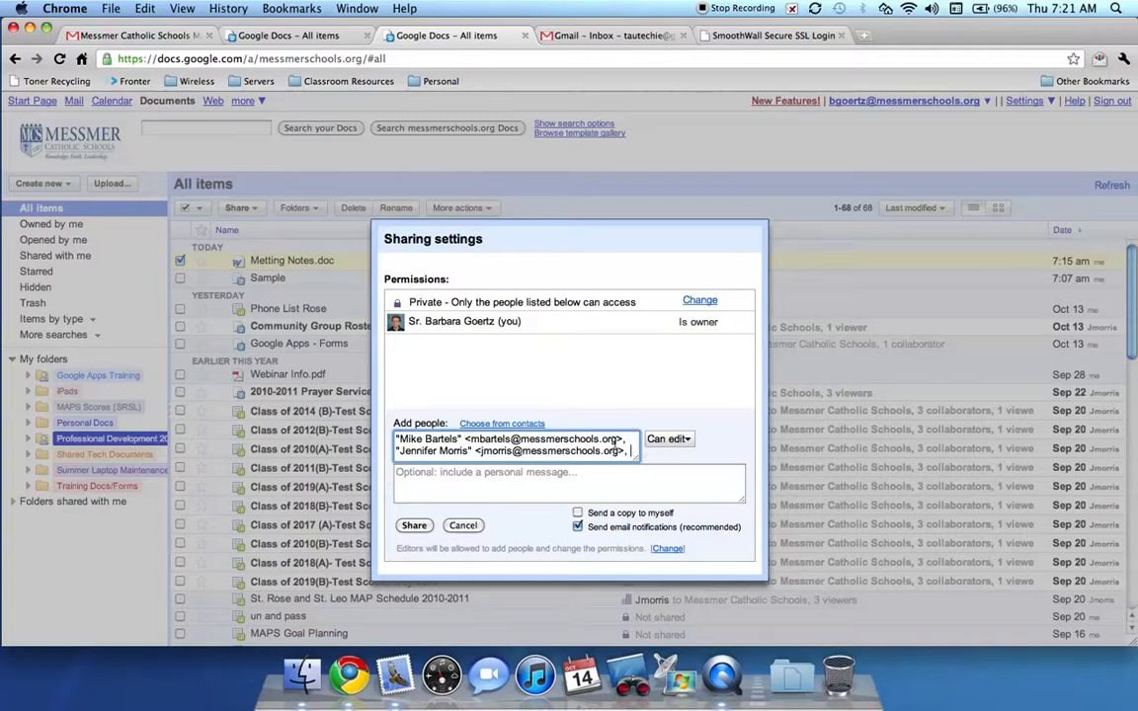
Step: Check the edit and view permission choices, draft the message "This is a document", and cancel the sharing invitation
{"action": "left_click", "coordinate": [687, 440]}
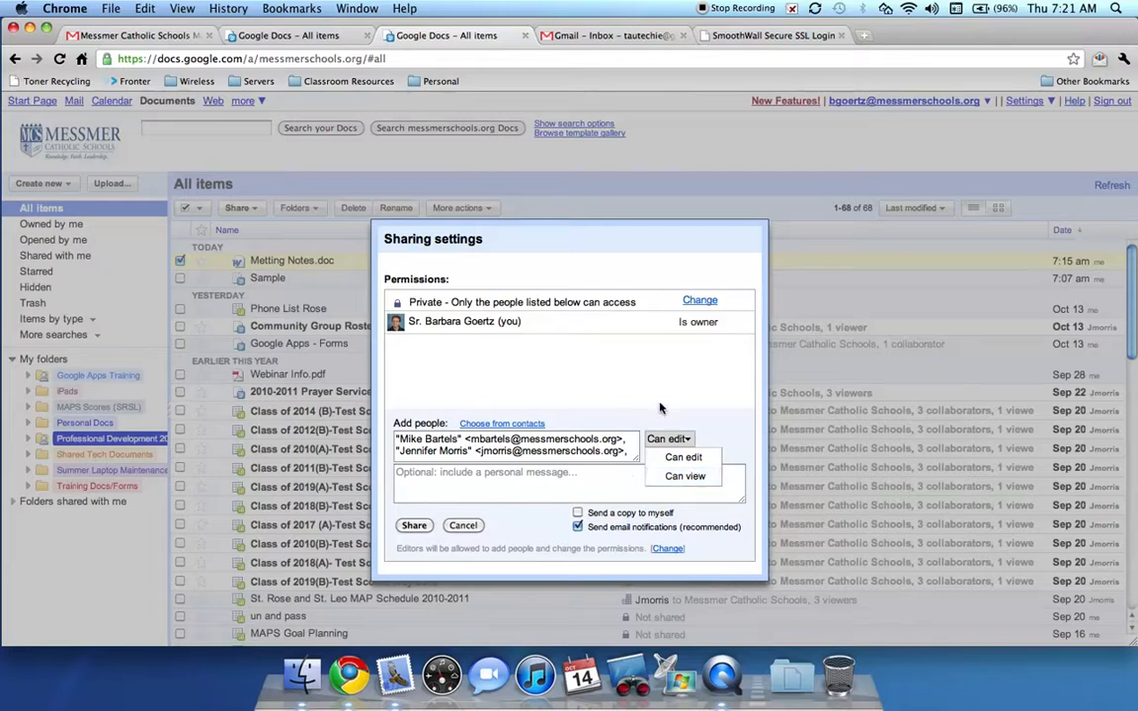
{"action": "left_click", "coordinate": [593, 365]}
{"action": "left_click", "coordinate": [552, 479]}
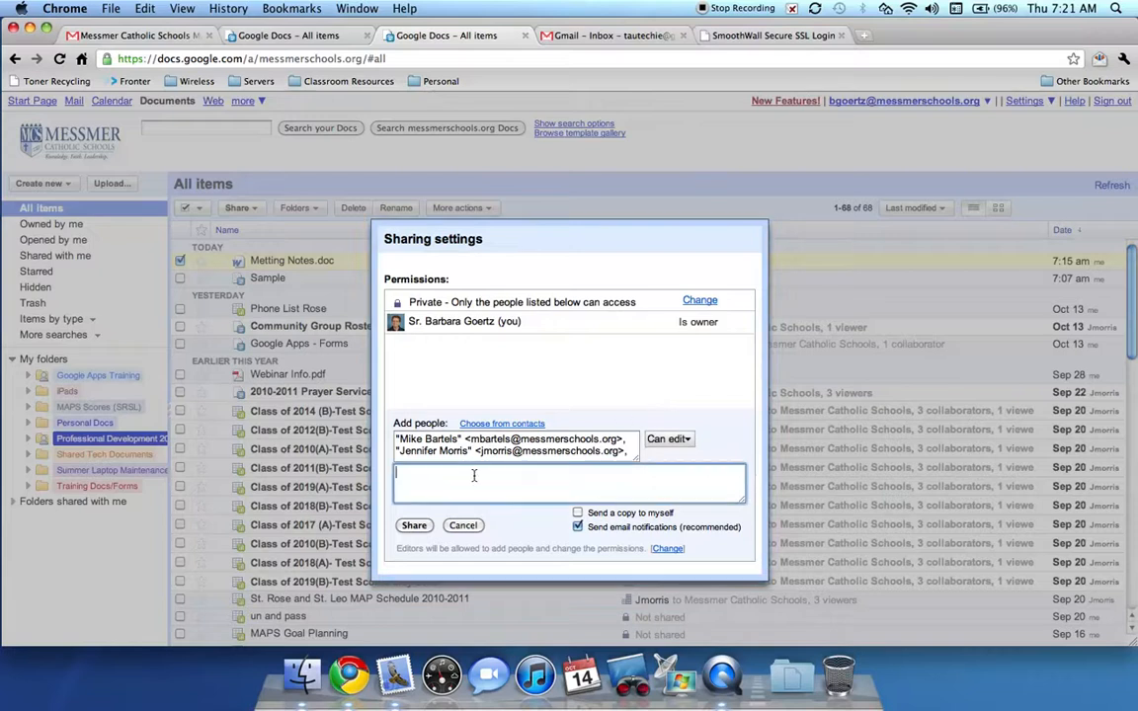
{"action": "type", "text": "This is a document"}
{"action": "key", "text": "BackSpace"}
{"action": "left_click", "coordinate": [464, 526]}
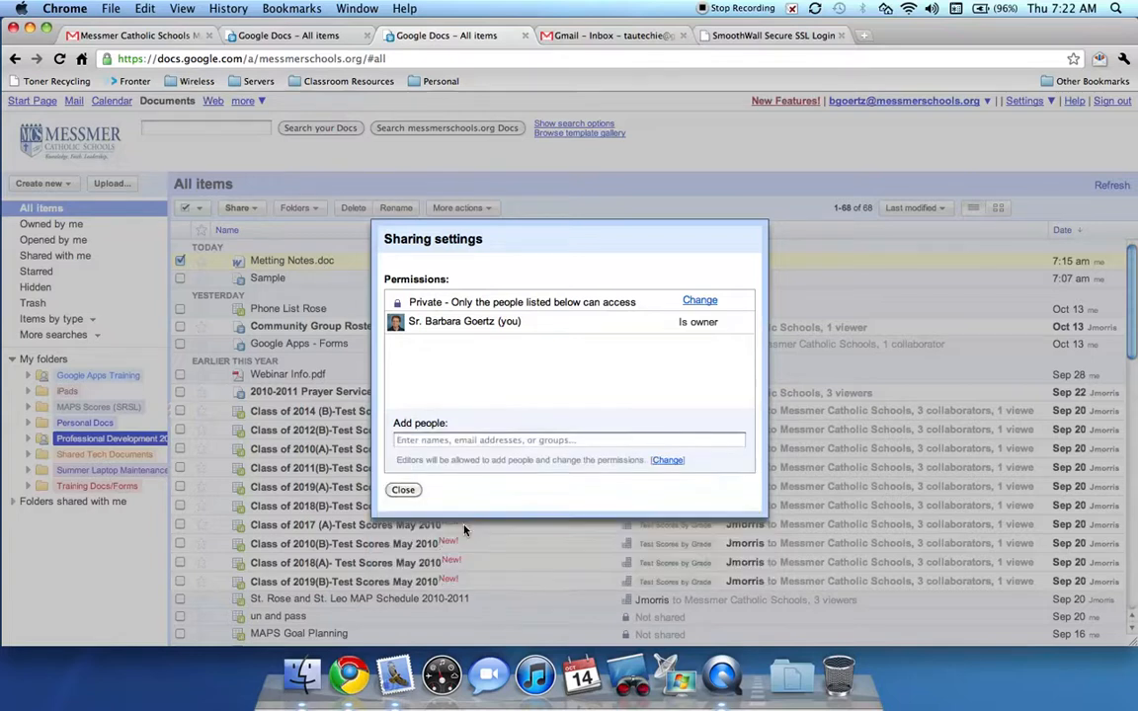
Step: Leave the sharing settings with Metting Notes.doc deselected and look through the whole list of all items
{"action": "left_click", "coordinate": [402, 491]}
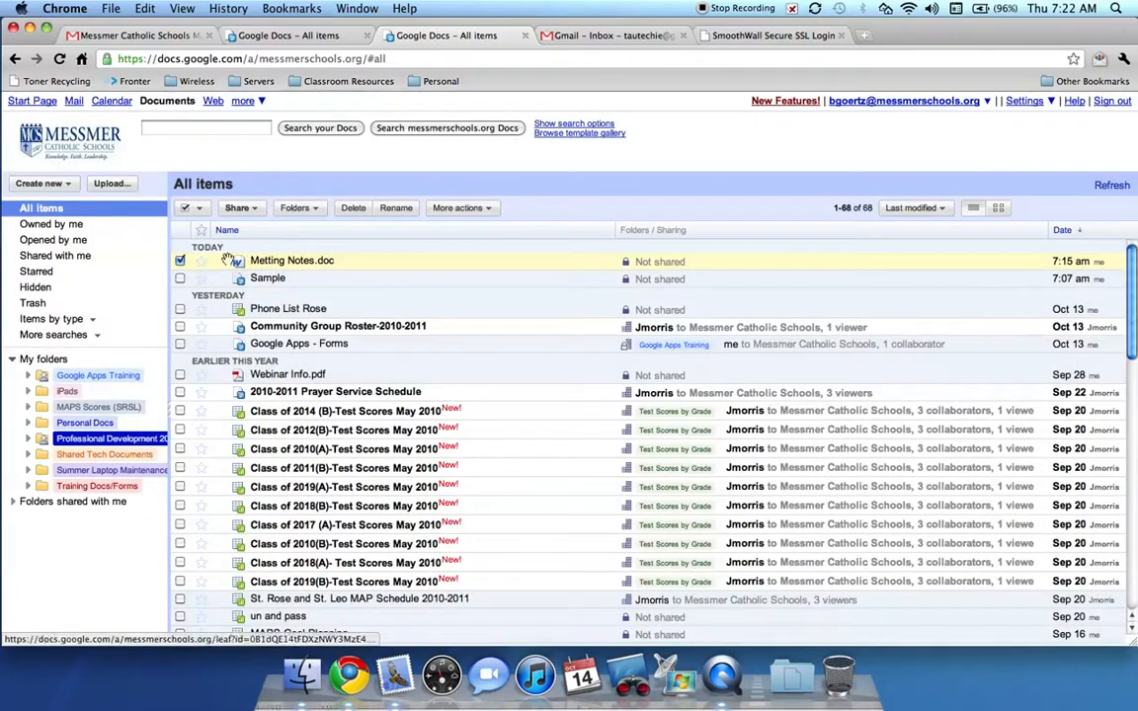
{"action": "left_click", "coordinate": [180, 262]}
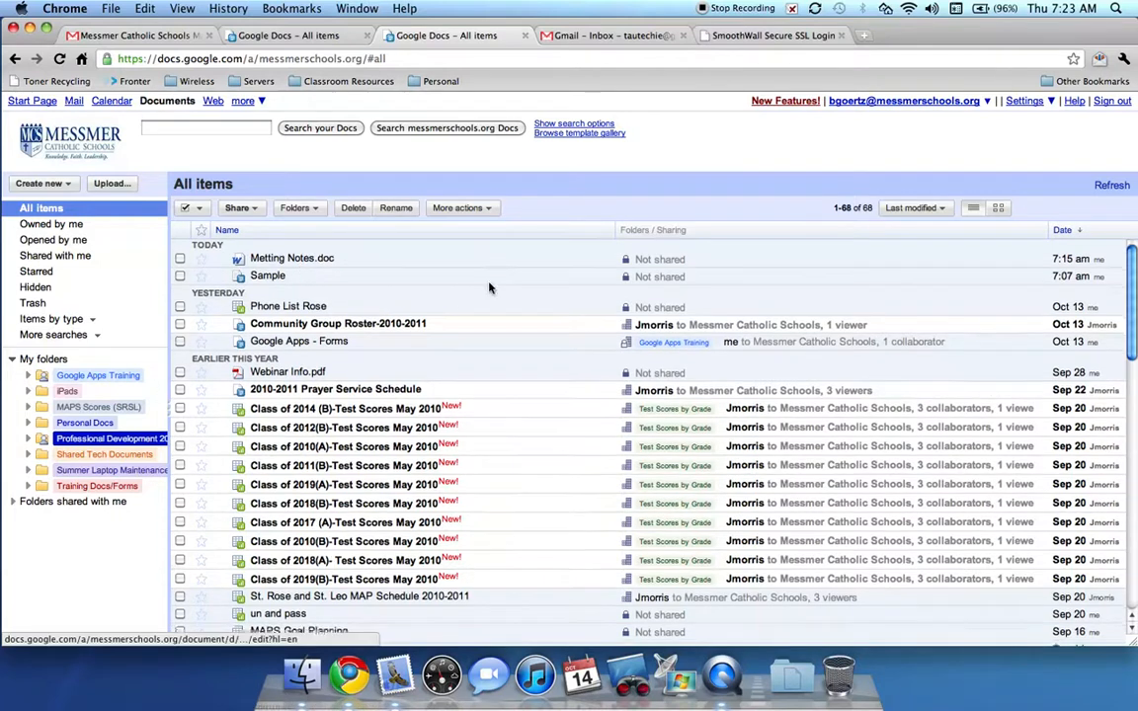
{"action": "scroll", "coordinate": [488, 316], "scroll_direction": "down", "scroll_amount": 6}
{"action": "scroll", "coordinate": [488, 337], "scroll_direction": "down", "scroll_amount": 15}
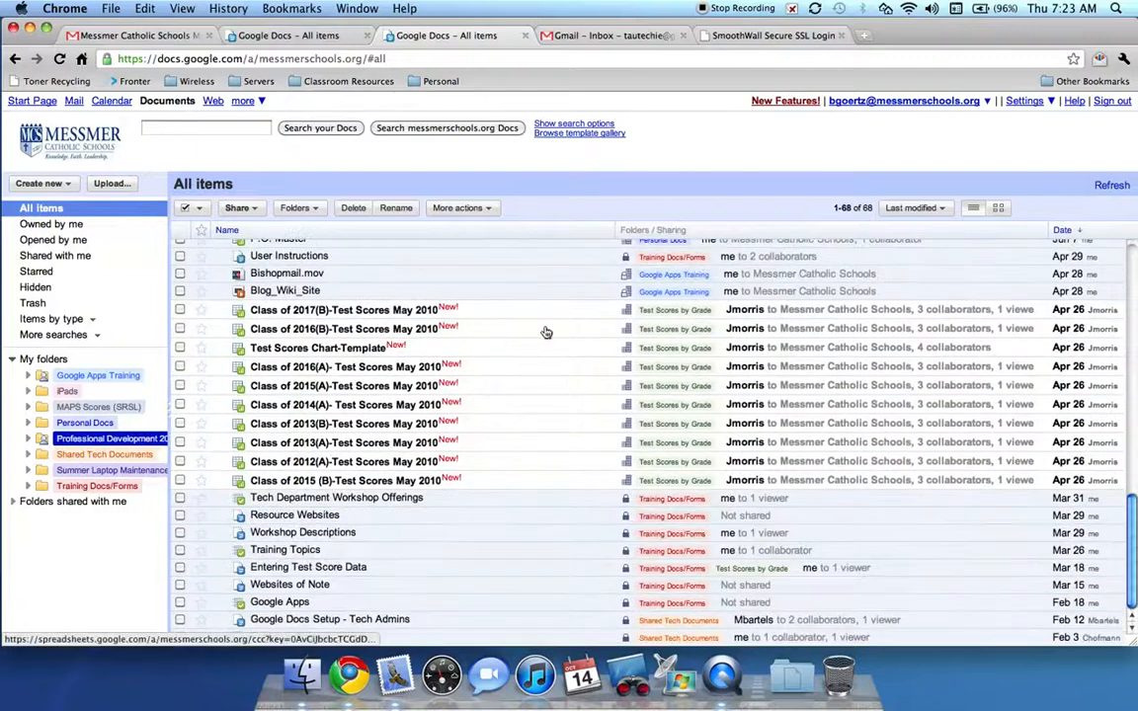
{"action": "scroll", "coordinate": [545, 331], "scroll_direction": "up", "scroll_amount": 15}
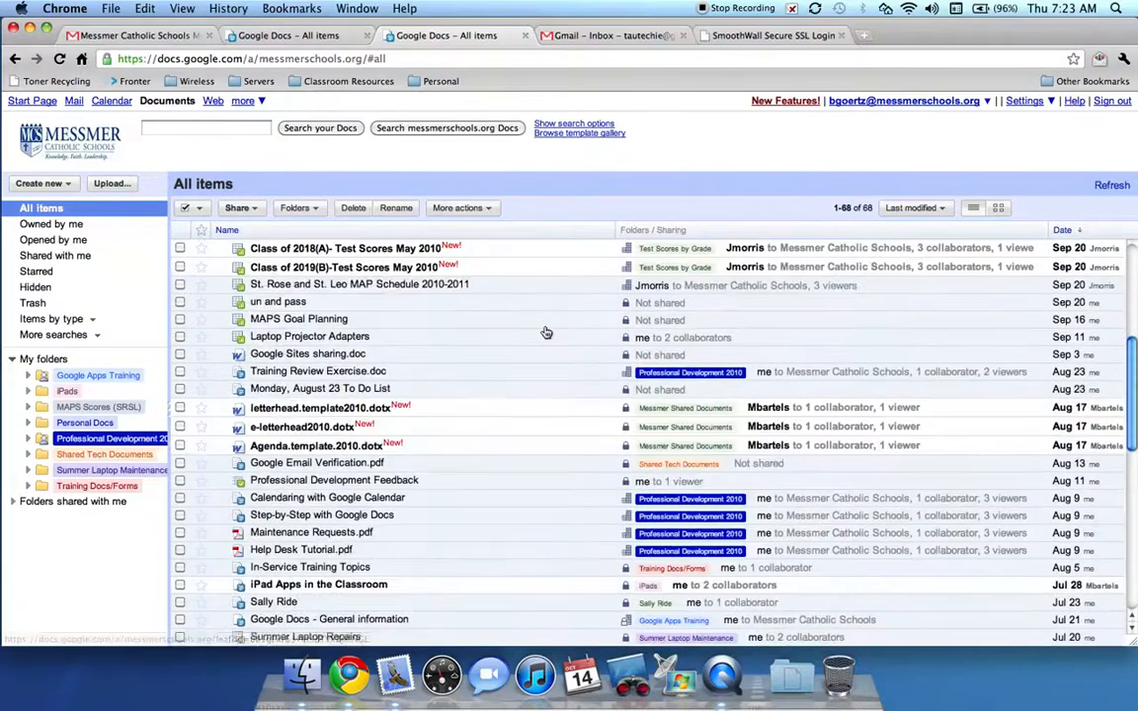
{"action": "scroll", "coordinate": [545, 332], "scroll_direction": "up", "scroll_amount": 2}
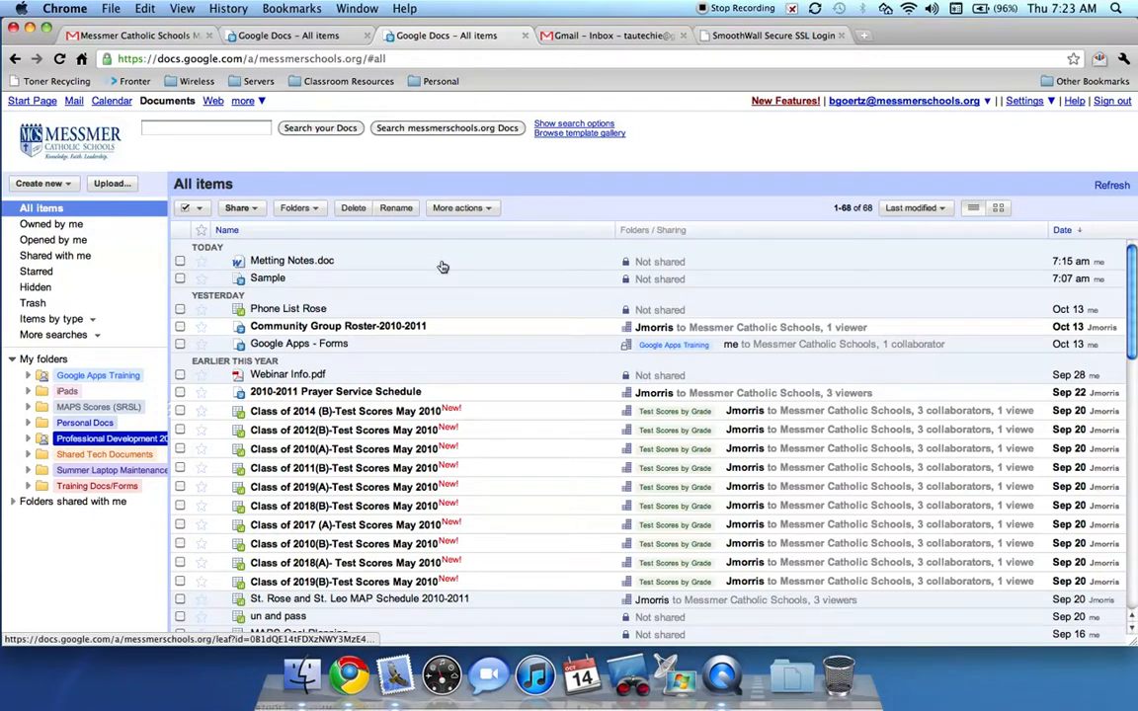
Step: Show the list of own folders and examine the contents of the Google Apps Training folder, ending back at the folder list
{"action": "left_click", "coordinate": [39, 359]}
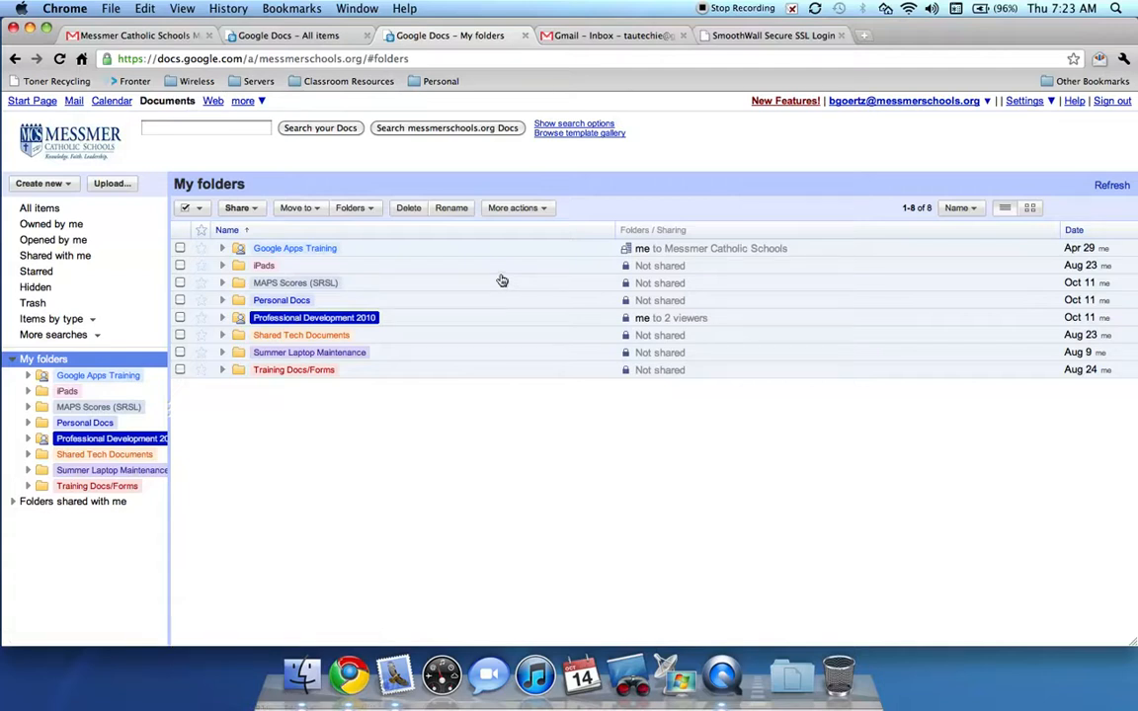
{"action": "left_click", "coordinate": [223, 249]}
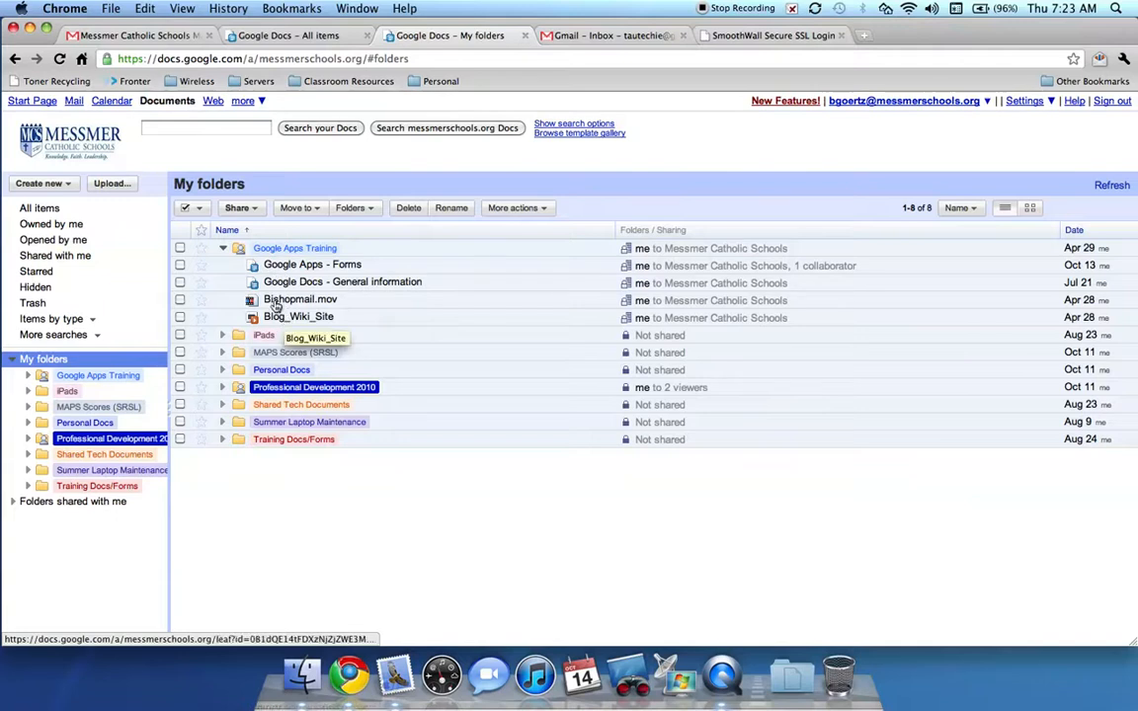
{"action": "left_click", "coordinate": [224, 248]}
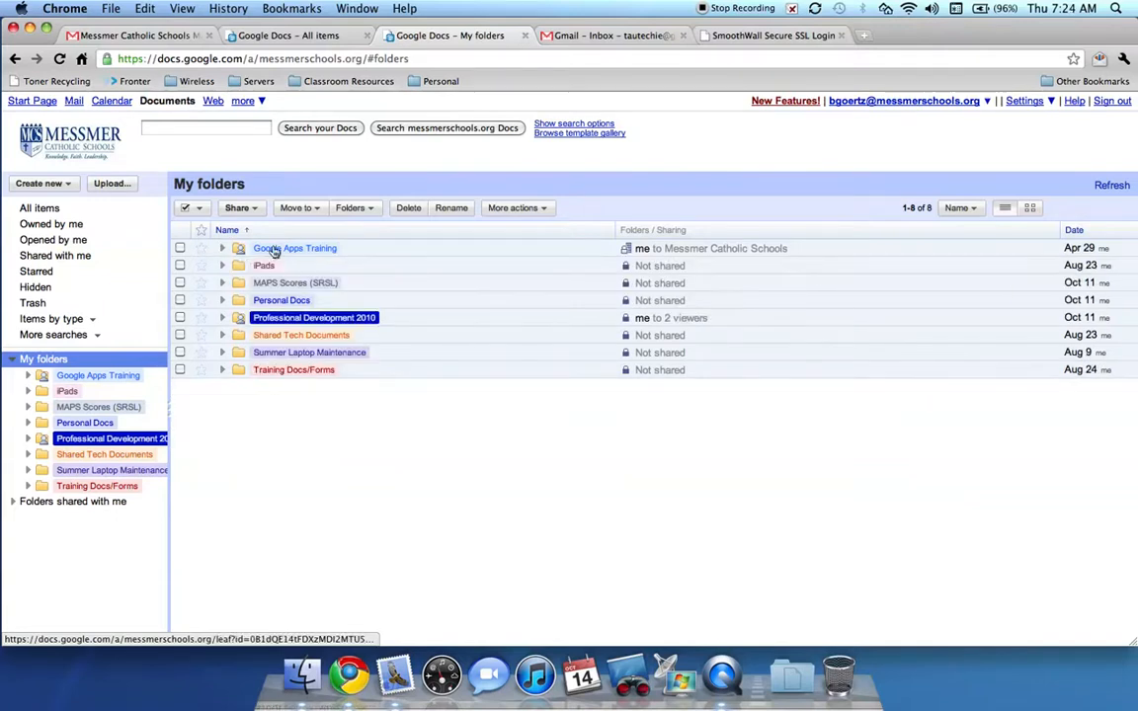
{"action": "left_click", "coordinate": [275, 250]}
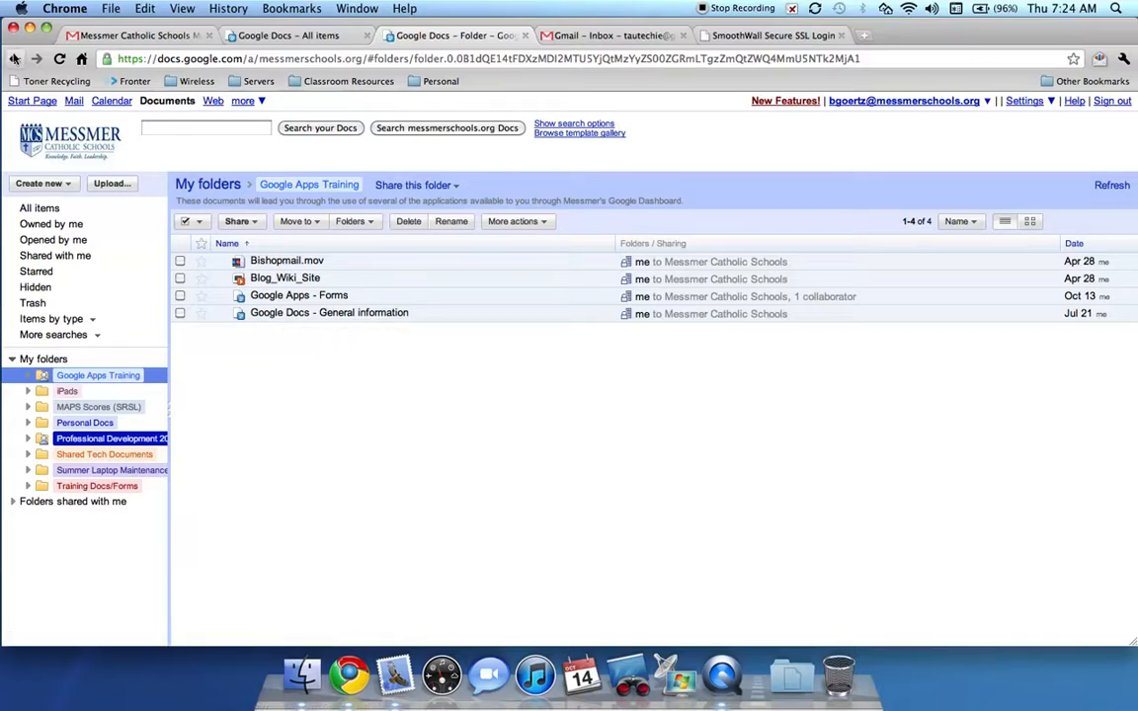
{"action": "left_click", "coordinate": [225, 187]}
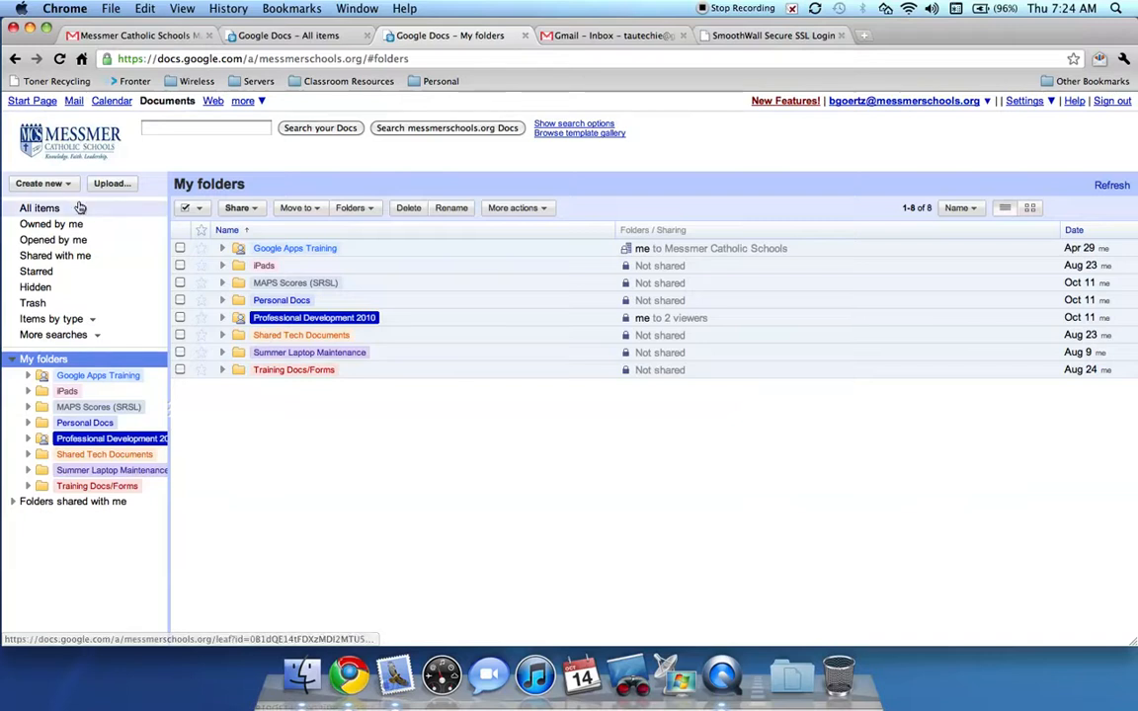
Step: Return to all items and examine the folder labels and sharing details of the listed documents
{"action": "left_click", "coordinate": [49, 213]}
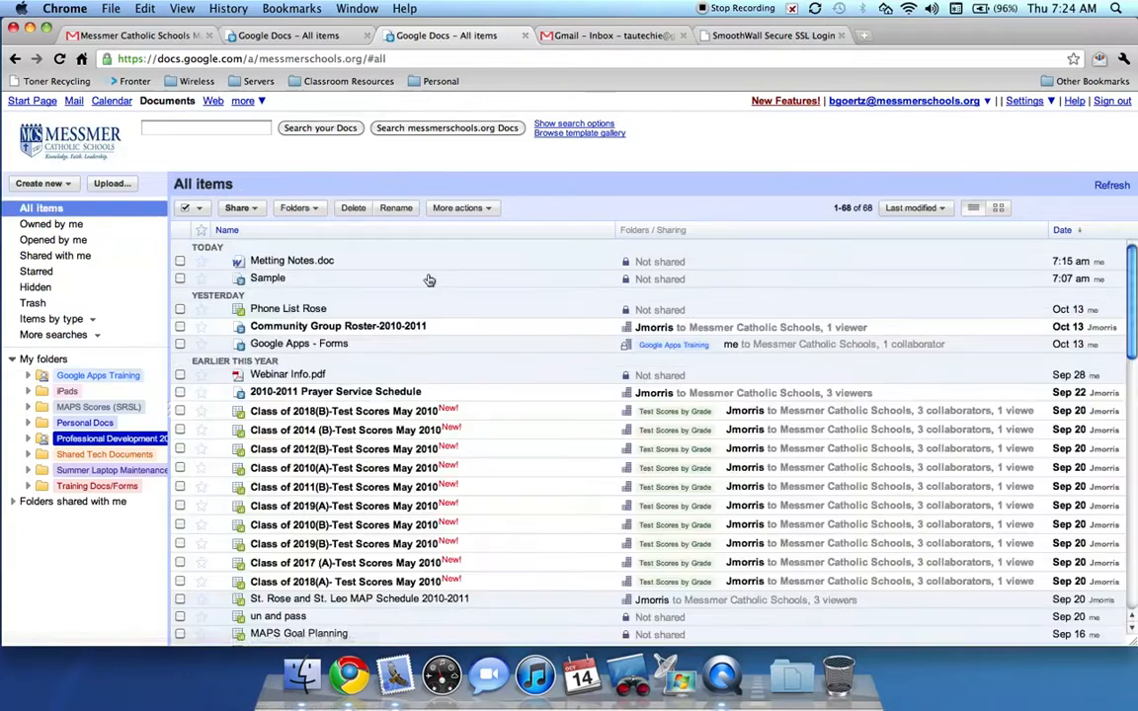
{"action": "scroll", "coordinate": [430, 279], "scroll_direction": "down", "scroll_amount": 5}
{"action": "scroll", "coordinate": [432, 281], "scroll_direction": "down", "scroll_amount": 5}
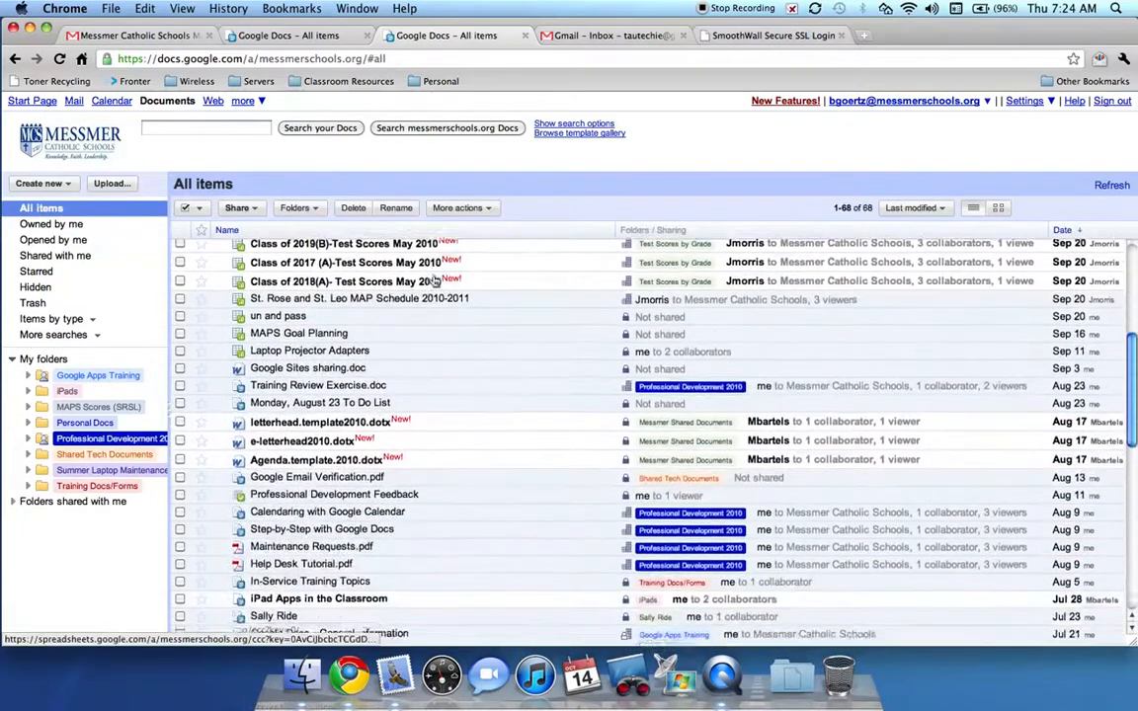
{"action": "scroll", "coordinate": [432, 280], "scroll_direction": "down", "scroll_amount": 2}
{"action": "scroll", "coordinate": [432, 280], "scroll_direction": "up", "scroll_amount": 4}
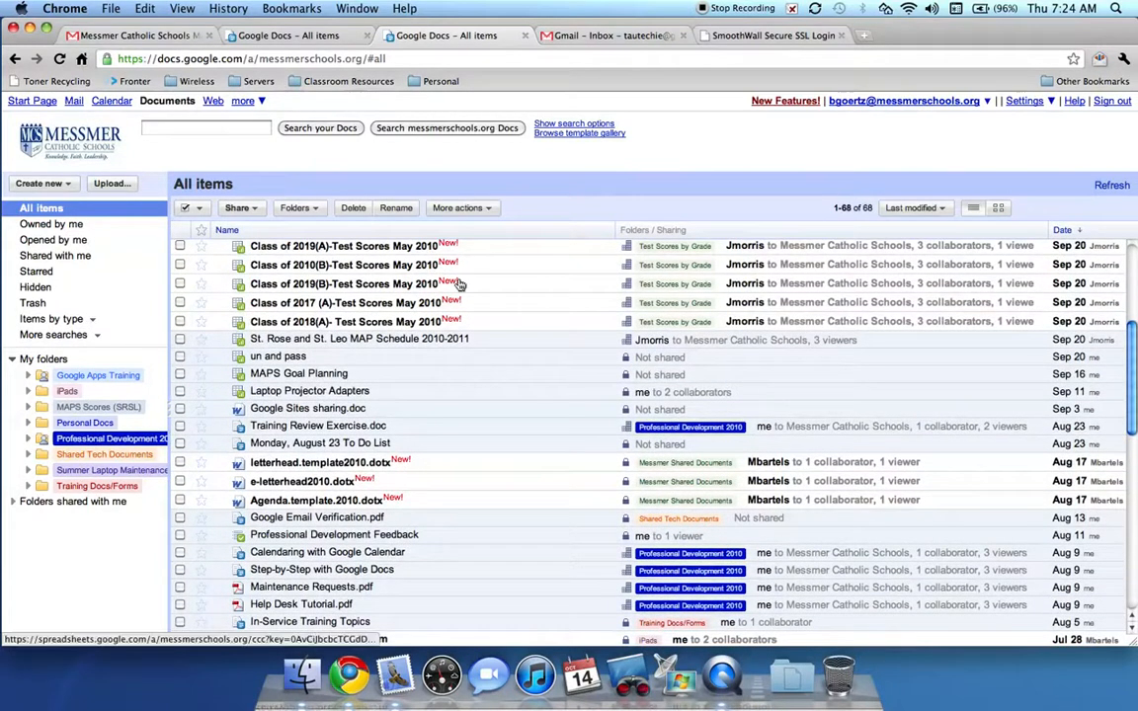
{"action": "scroll", "coordinate": [458, 284], "scroll_direction": "up", "scroll_amount": 5}
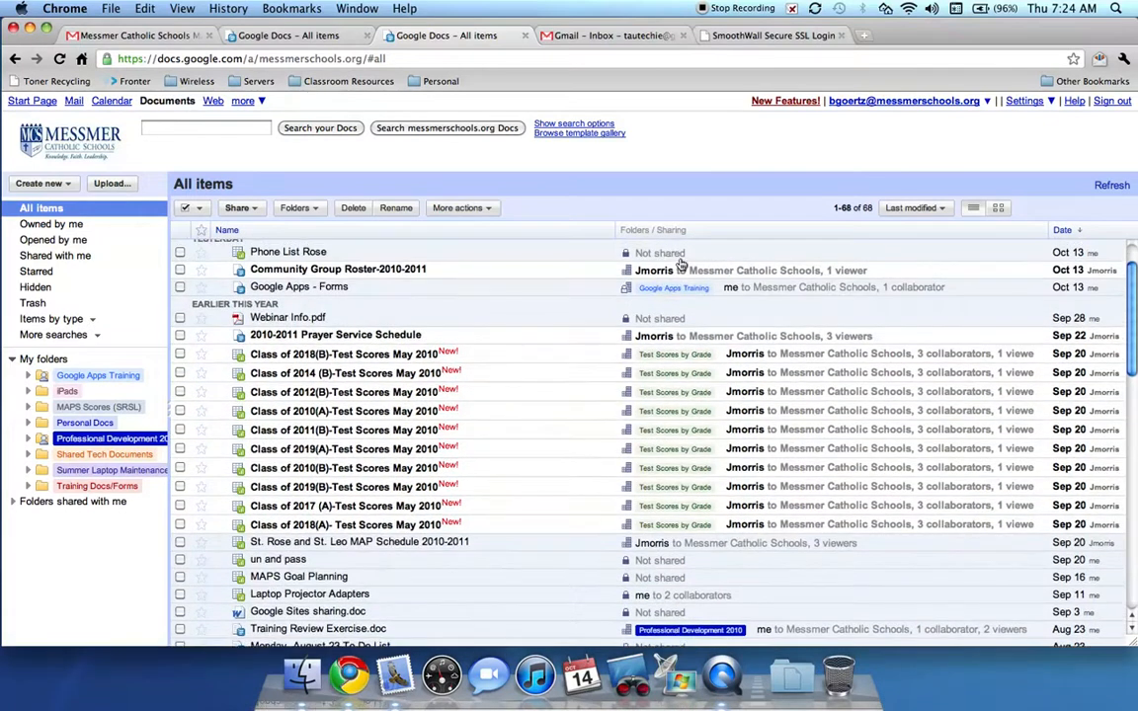
{"action": "scroll", "coordinate": [657, 257], "scroll_direction": "up", "scroll_amount": 2}
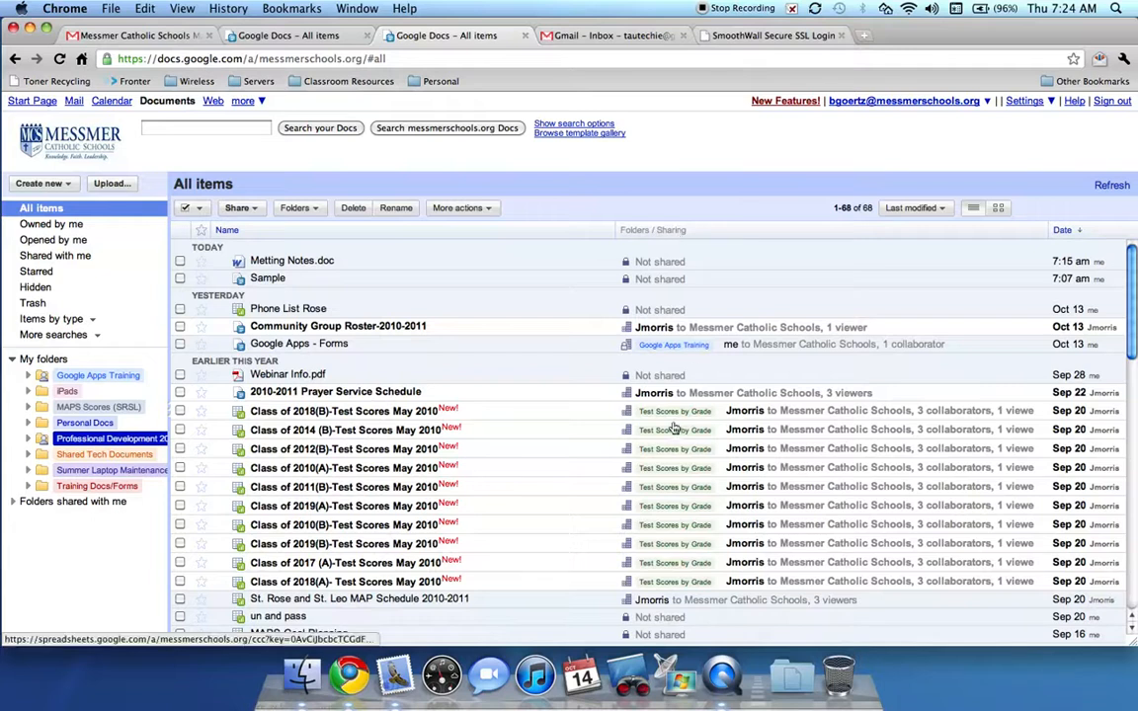
{"action": "scroll", "coordinate": [671, 415], "scroll_direction": "down", "scroll_amount": 2}
{"action": "scroll", "coordinate": [672, 417], "scroll_direction": "down", "scroll_amount": 5}
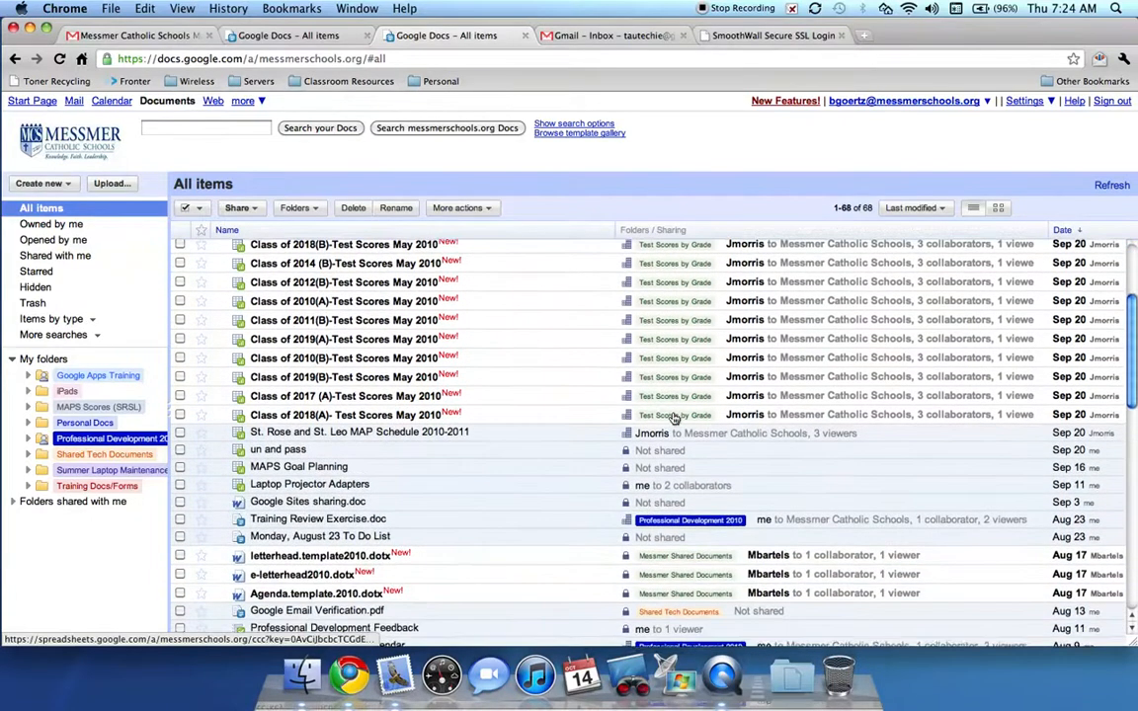
{"action": "scroll", "coordinate": [672, 417], "scroll_direction": "down", "scroll_amount": 4}
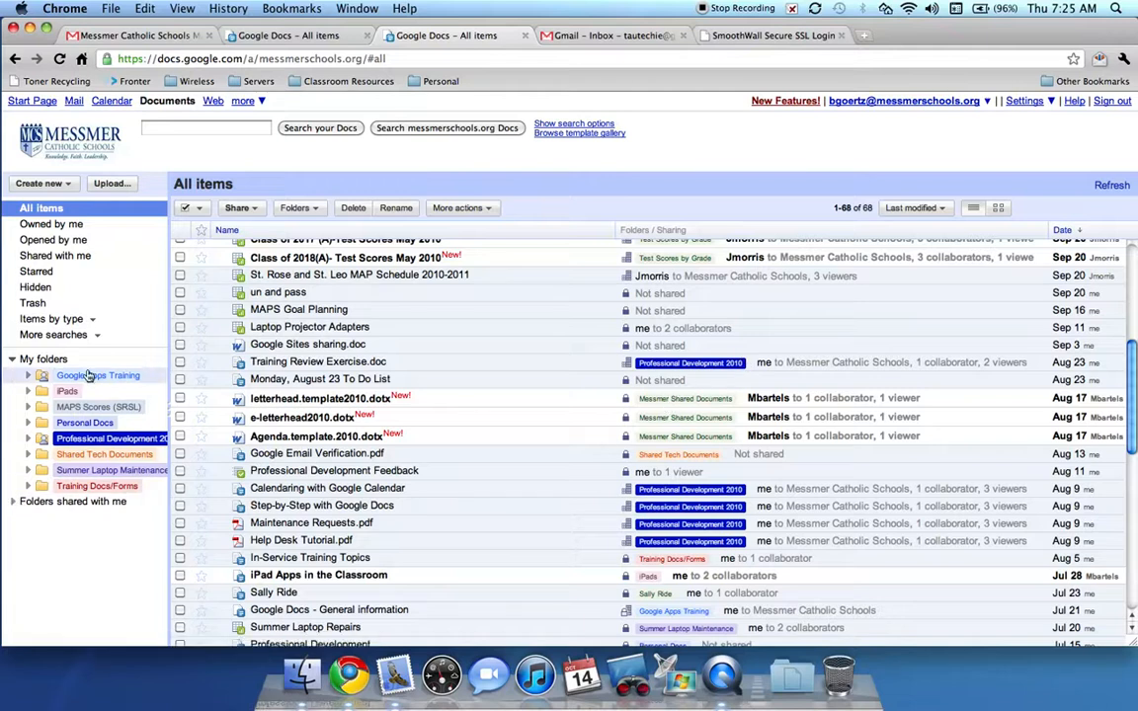
Step: Briefly expand and collapse the folders shared with this account, and compare the documents' folder labels further down the list
{"action": "left_click", "coordinate": [13, 501]}
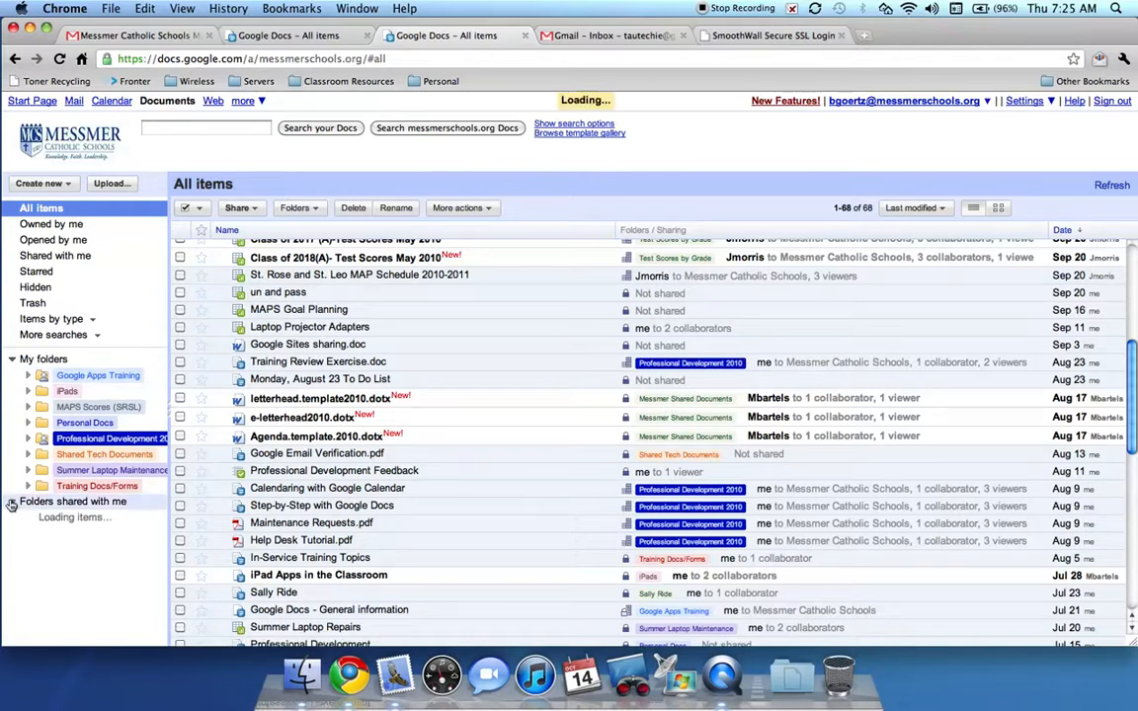
{"action": "left_click", "coordinate": [12, 503]}
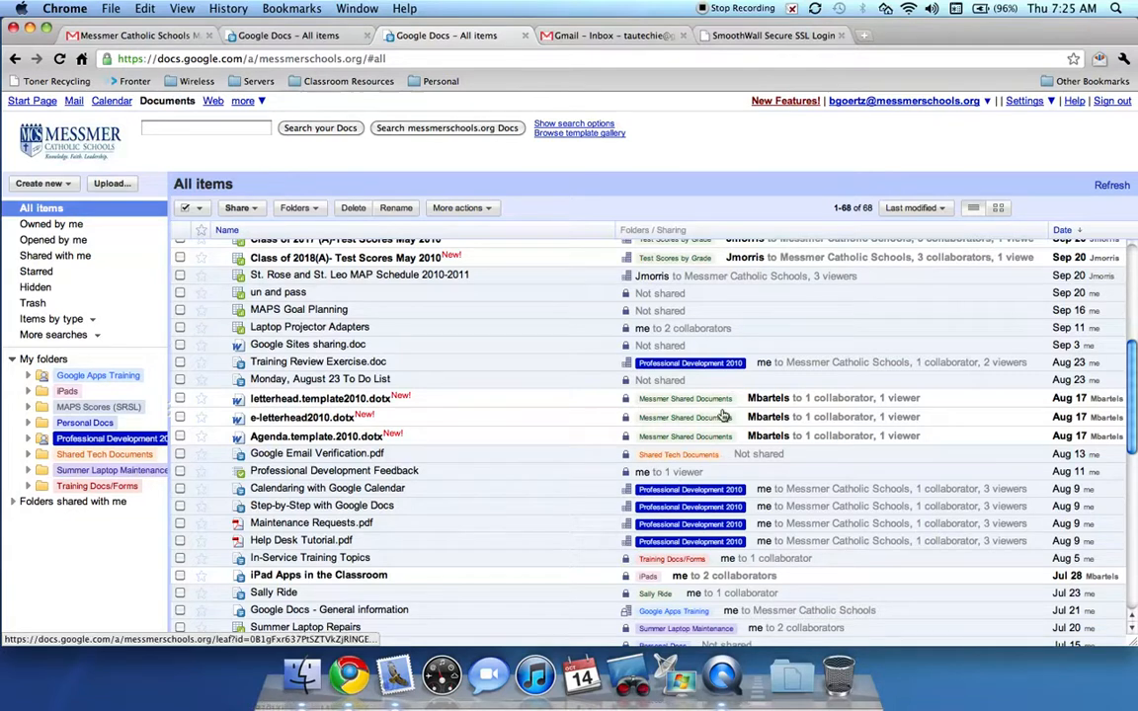
{"action": "scroll", "coordinate": [724, 416], "scroll_direction": "down", "scroll_amount": 5}
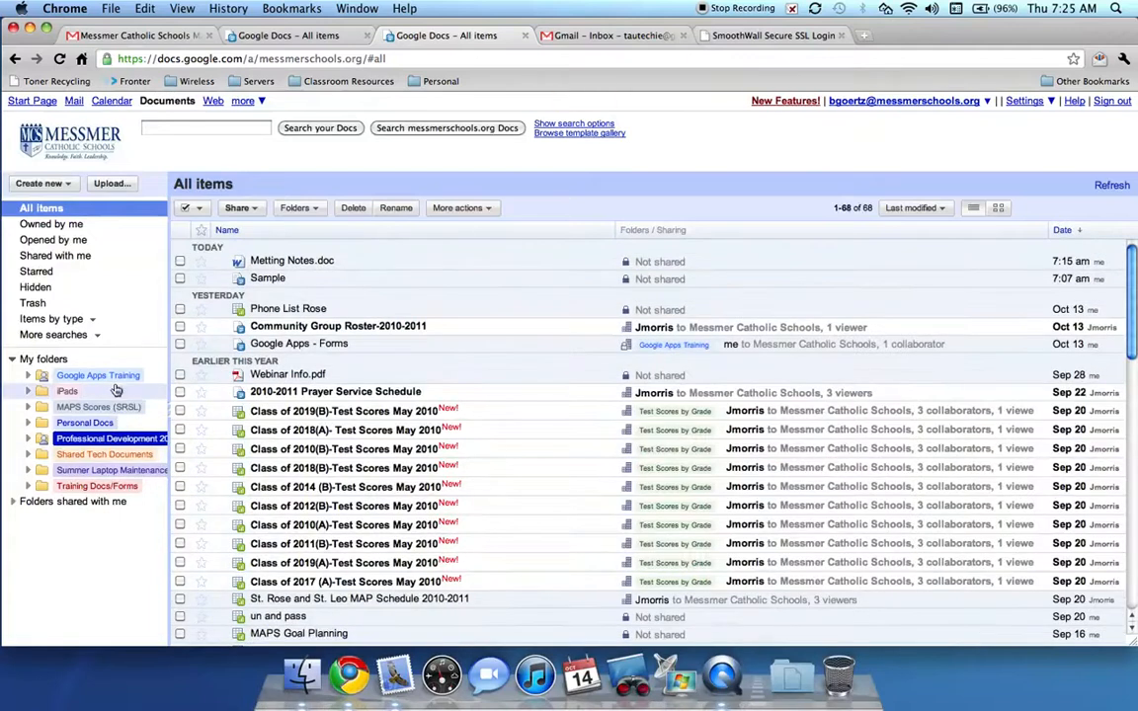
{"action": "scroll", "coordinate": [582, 524], "scroll_direction": "down", "scroll_amount": 4}
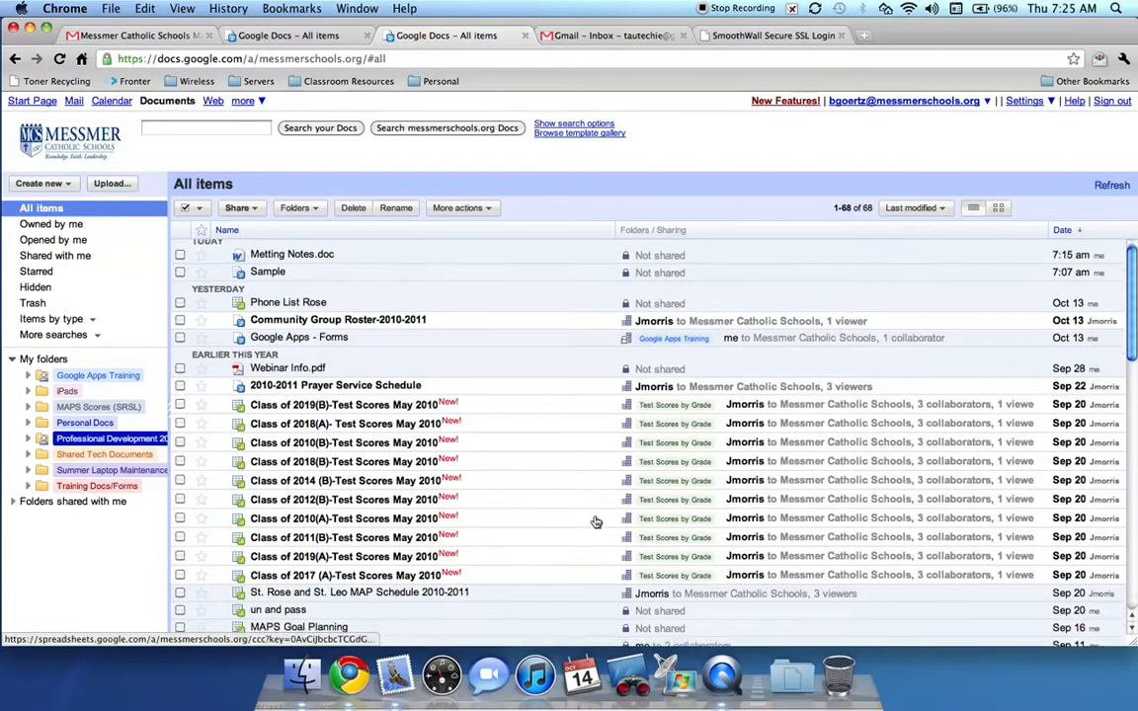
{"action": "scroll", "coordinate": [701, 533], "scroll_direction": "down", "scroll_amount": 14}
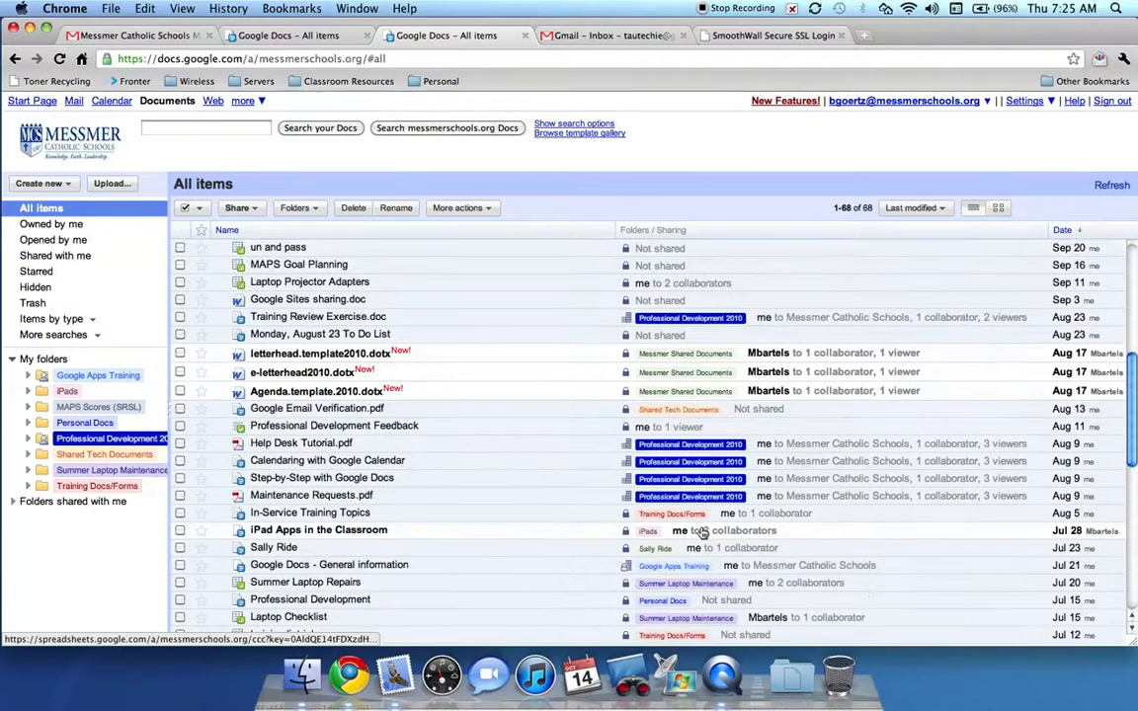
{"action": "scroll", "coordinate": [701, 533], "scroll_direction": "down", "scroll_amount": 2}
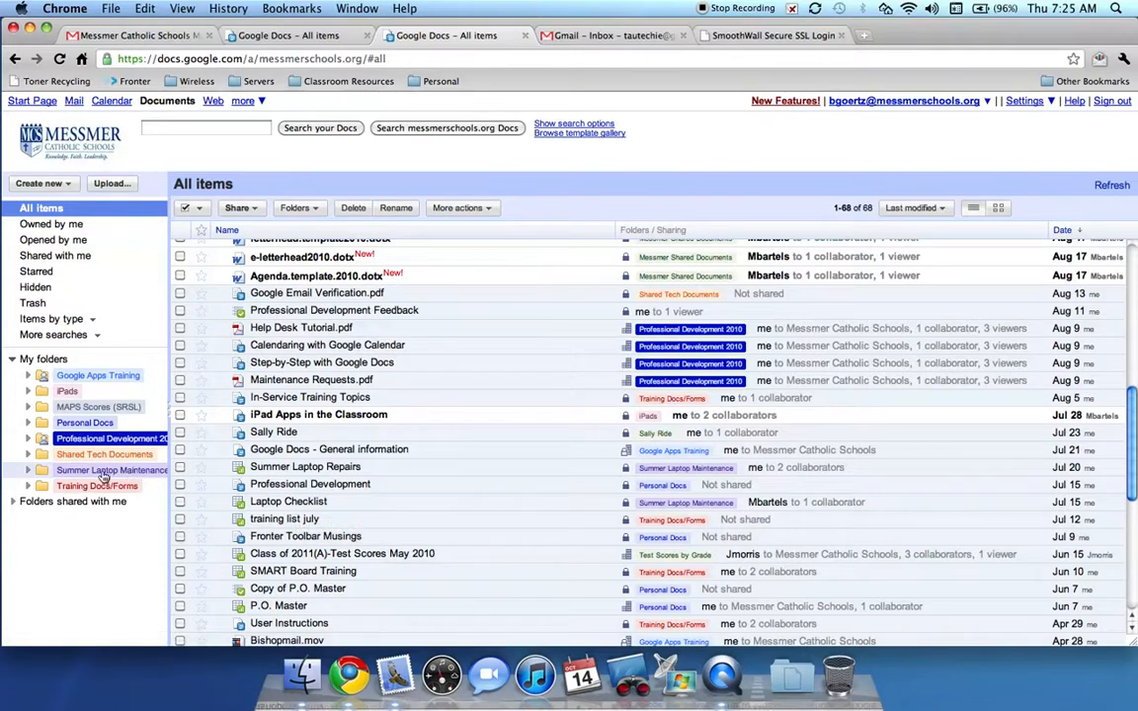
Step: View the contents of the Summer Laptop Maintenance folder and return to the overview of own folders
{"action": "left_click", "coordinate": [27, 470]}
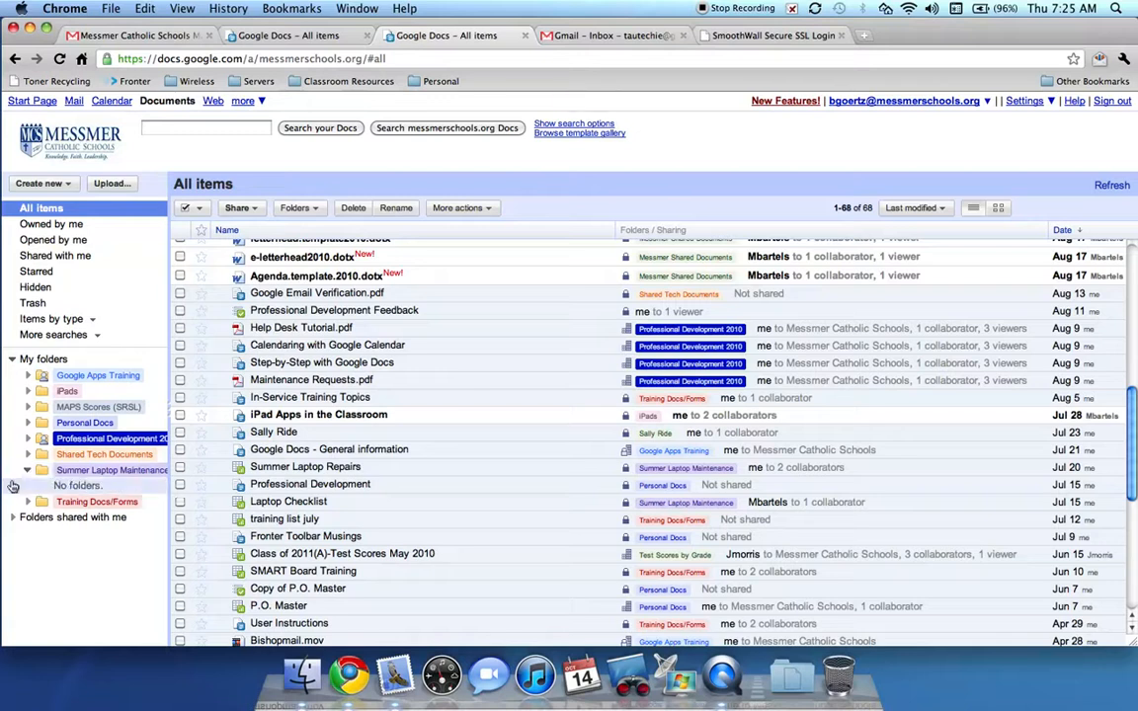
{"action": "left_click", "coordinate": [28, 470]}
{"action": "left_click", "coordinate": [69, 470]}
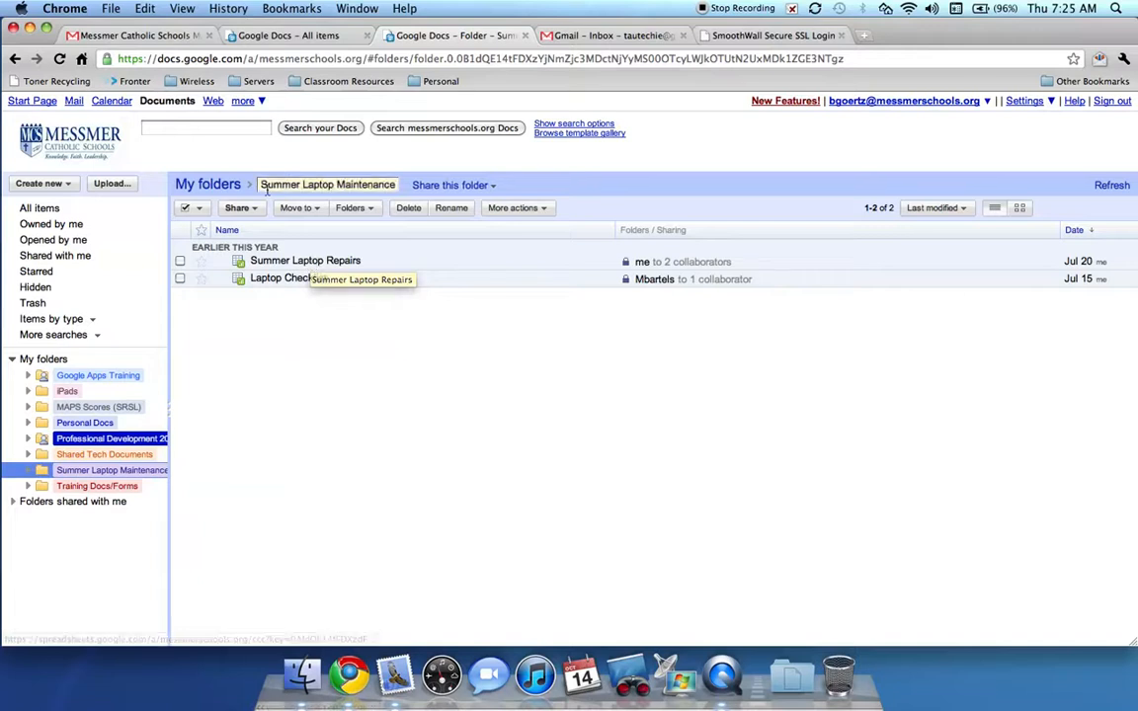
{"action": "left_click", "coordinate": [216, 184]}
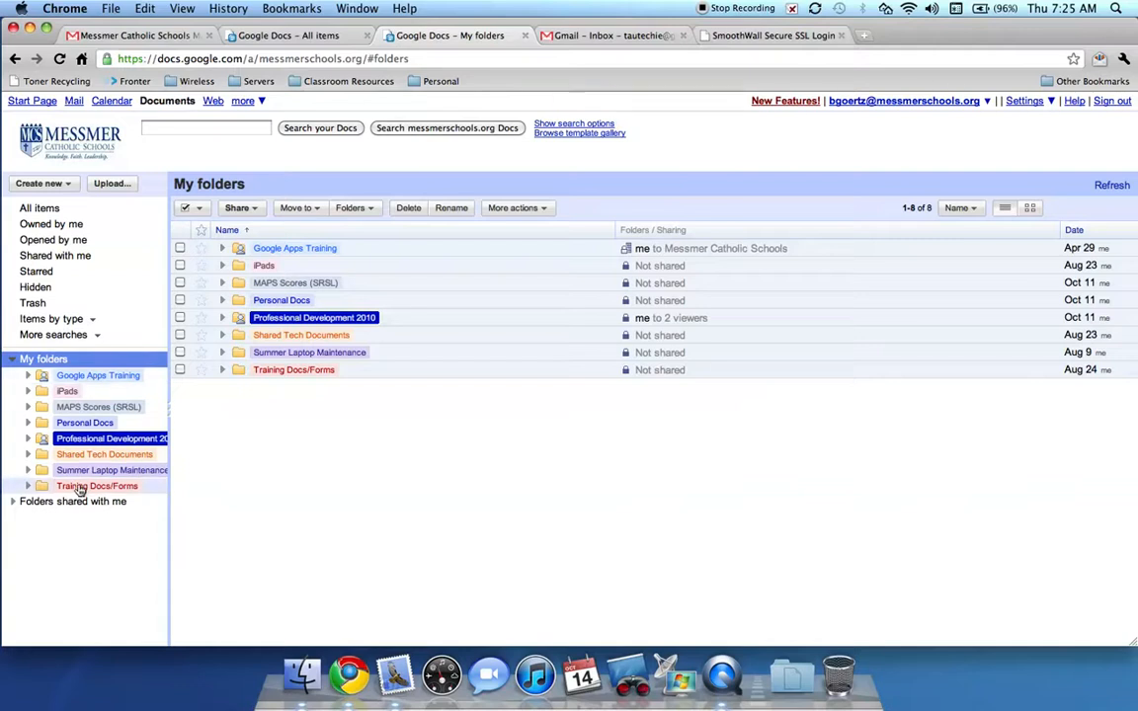
Step: Create a new folder named Testing with a dark green label colour and save it
{"action": "left_click", "coordinate": [39, 183]}
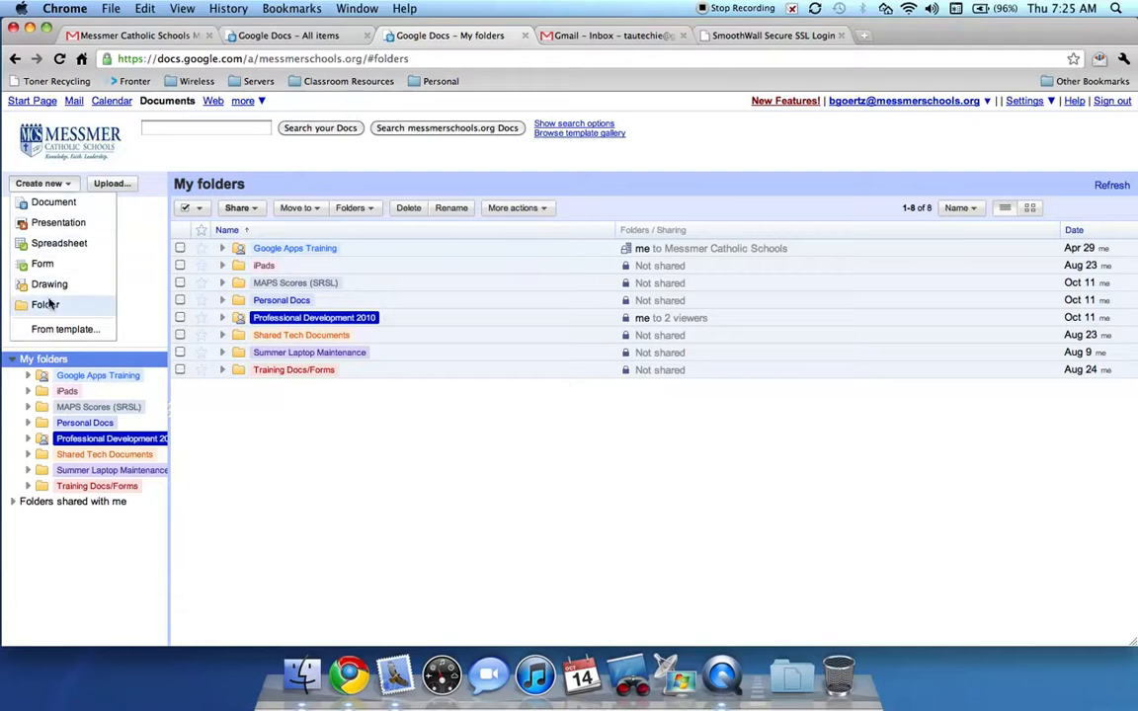
{"action": "left_click", "coordinate": [45, 305]}
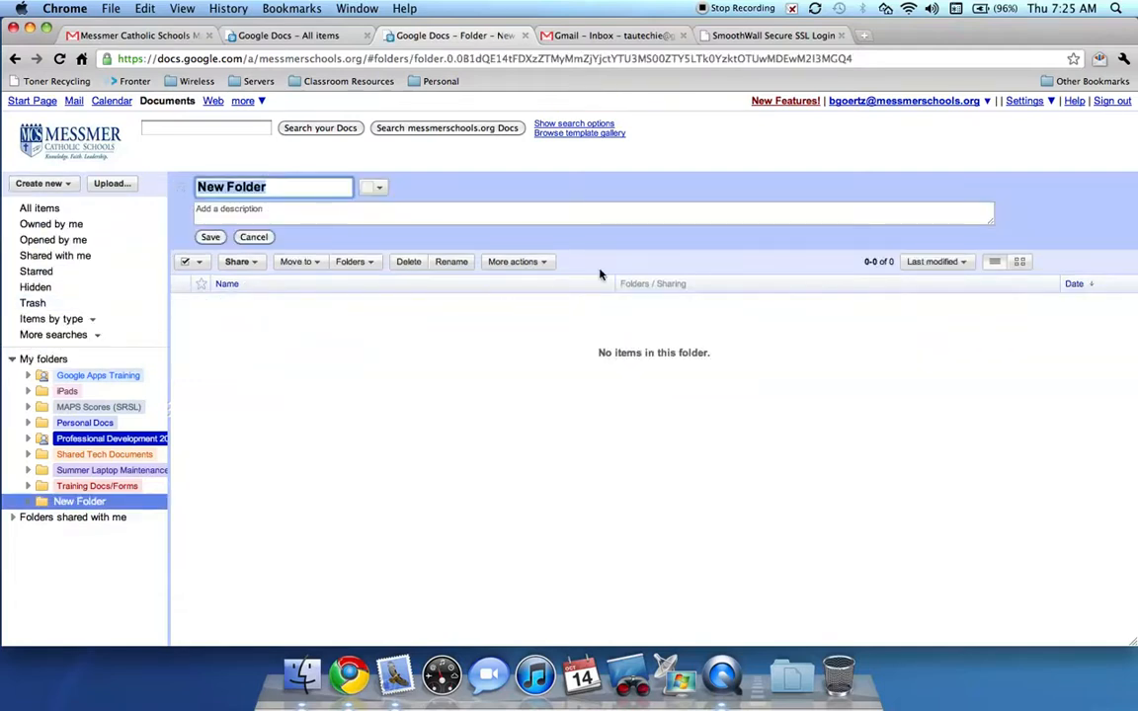
{"action": "type", "text": "Testing"}
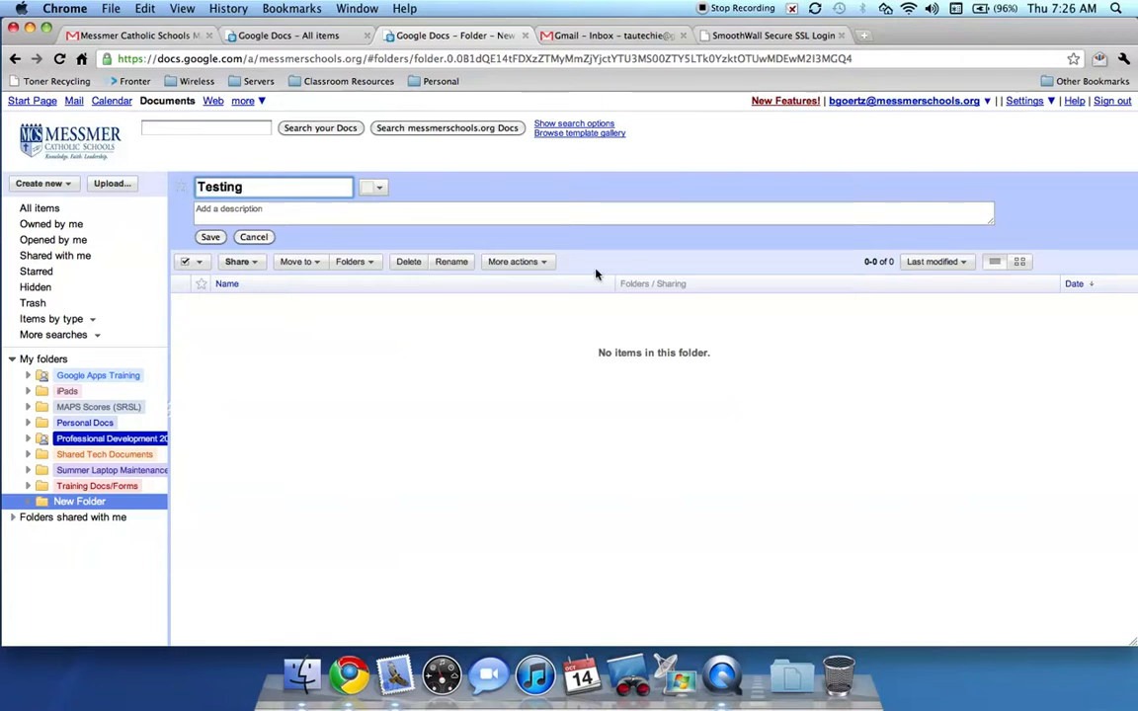
{"action": "left_click", "coordinate": [379, 189]}
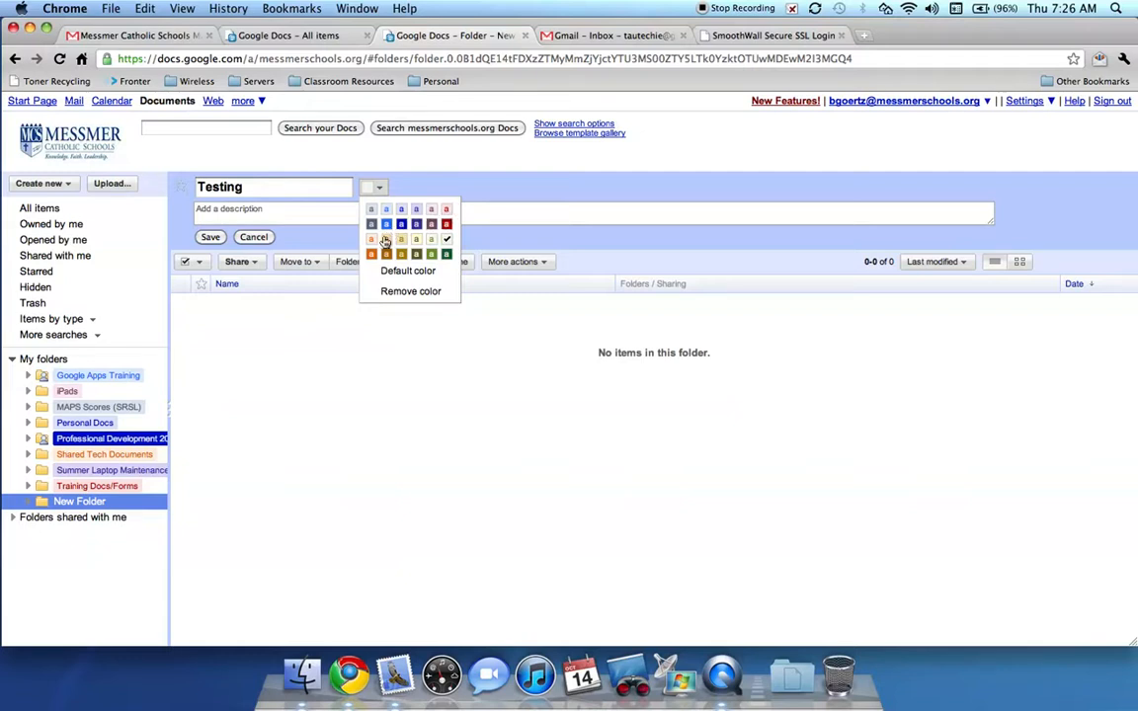
{"action": "left_click", "coordinate": [446, 258]}
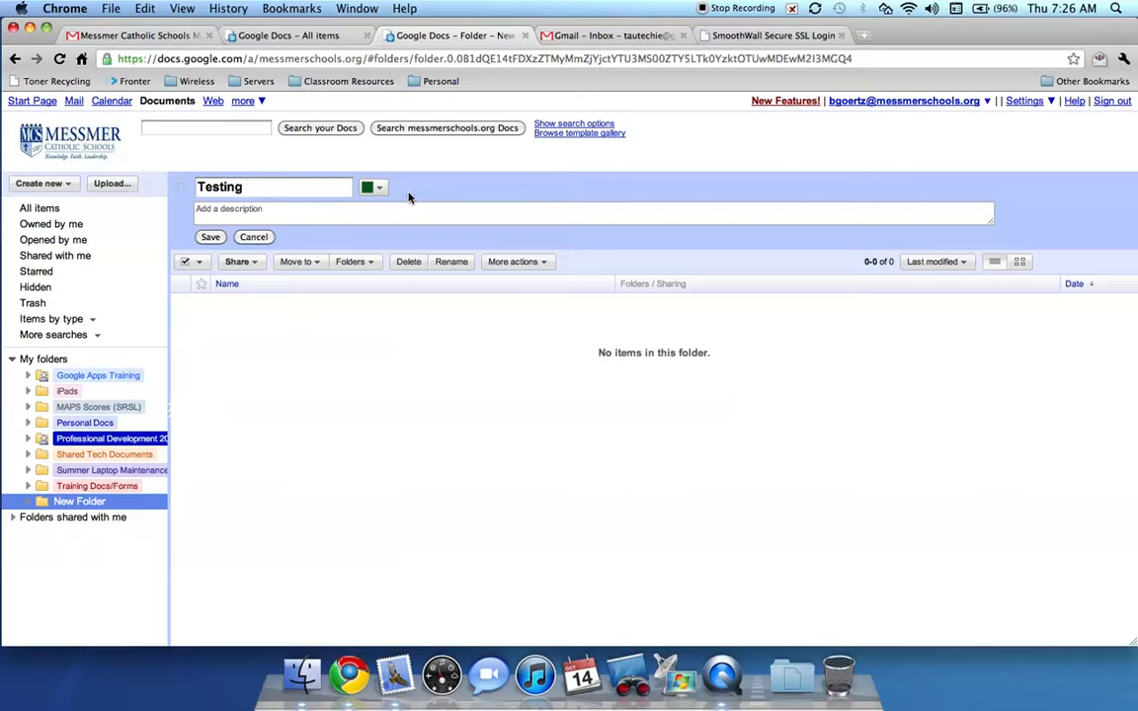
{"action": "left_click", "coordinate": [211, 238]}
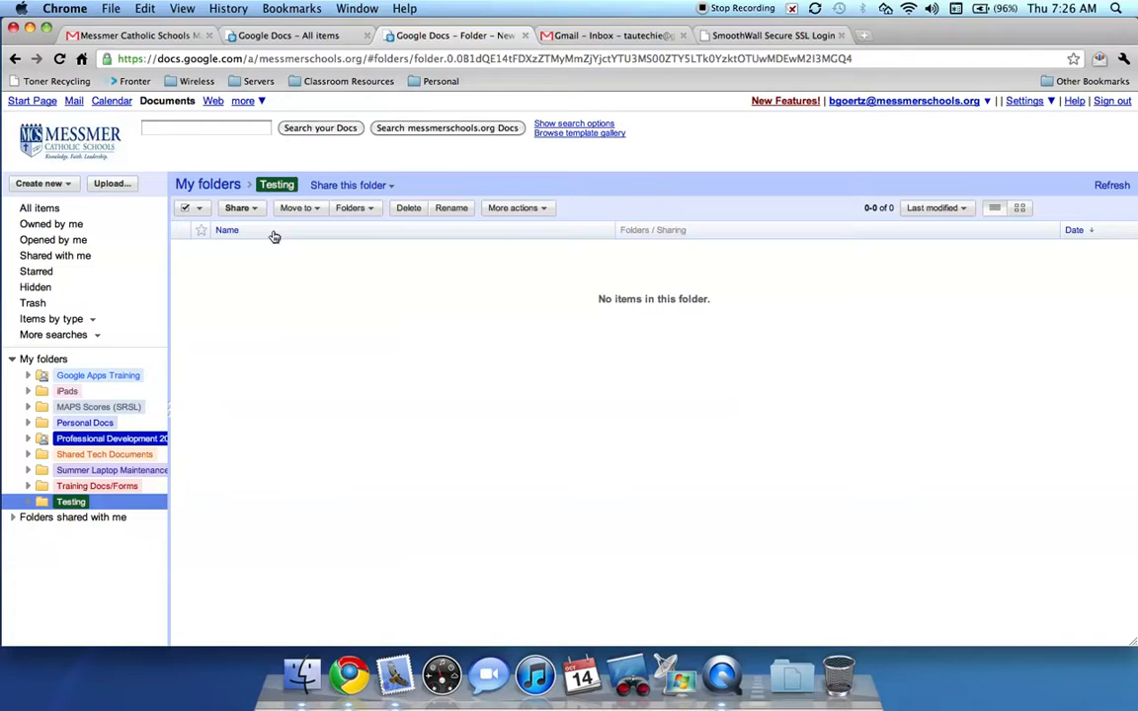
Step: Add Metting Notes.doc from all items to the Testing folder, and open that folder to check its contents
{"action": "left_click", "coordinate": [40, 209]}
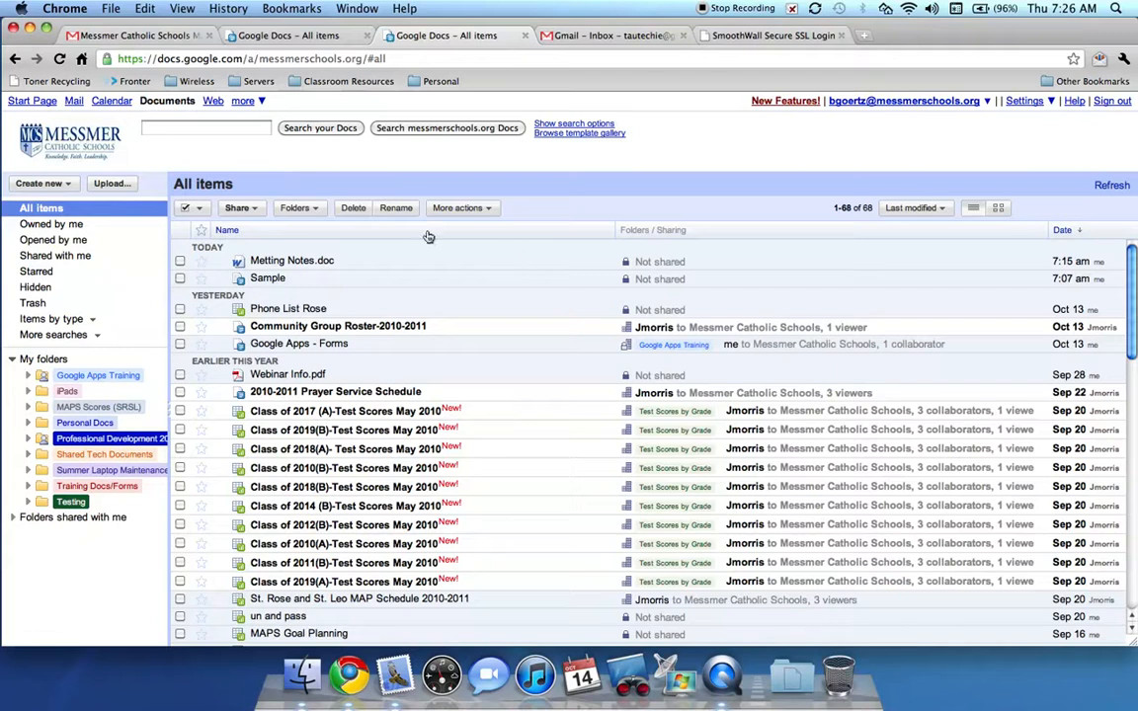
{"action": "left_click", "coordinate": [180, 262]}
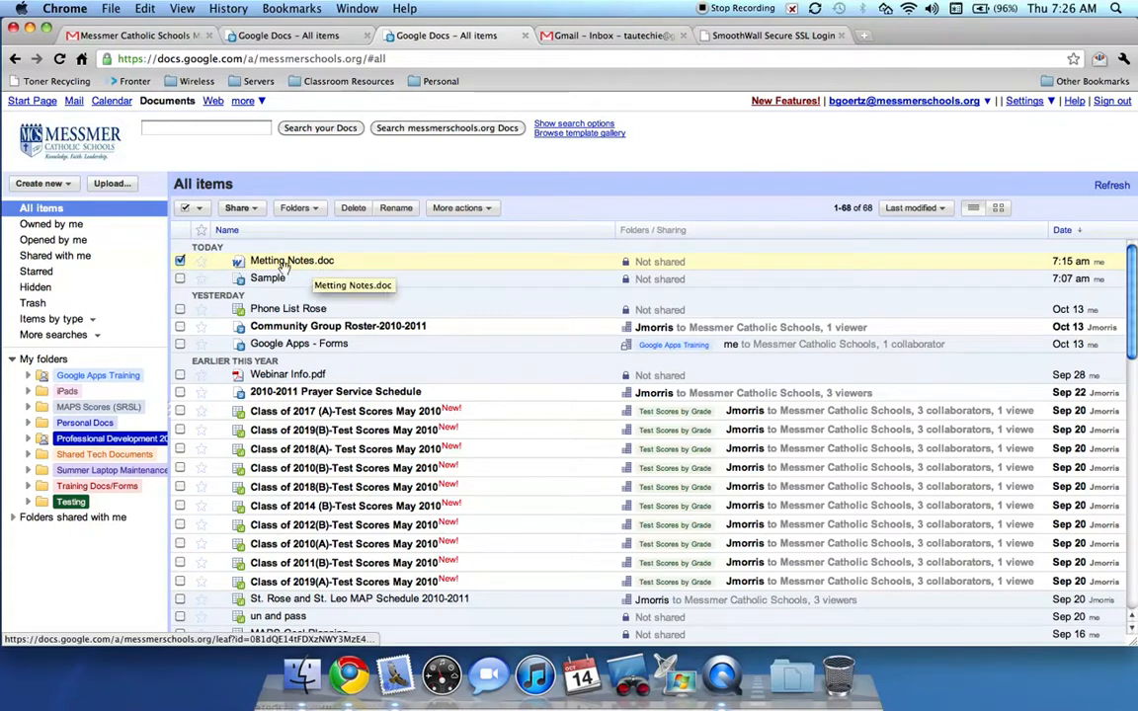
{"action": "left_click", "coordinate": [316, 209]}
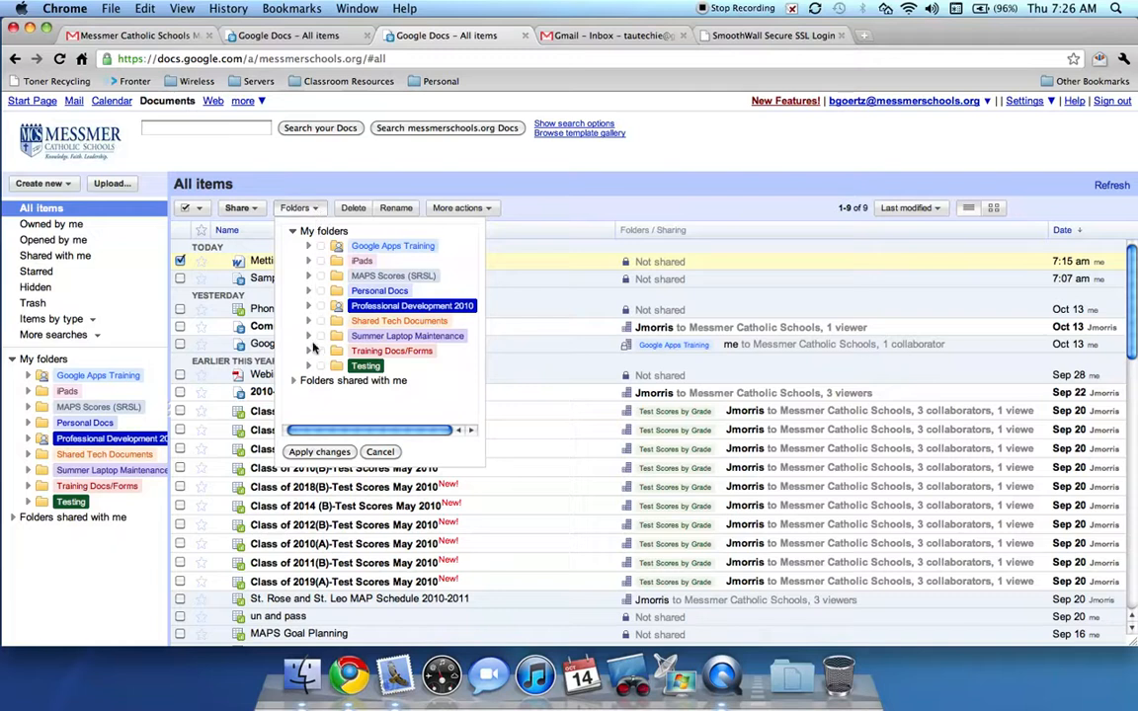
{"action": "left_click", "coordinate": [320, 366]}
{"action": "left_click", "coordinate": [319, 452]}
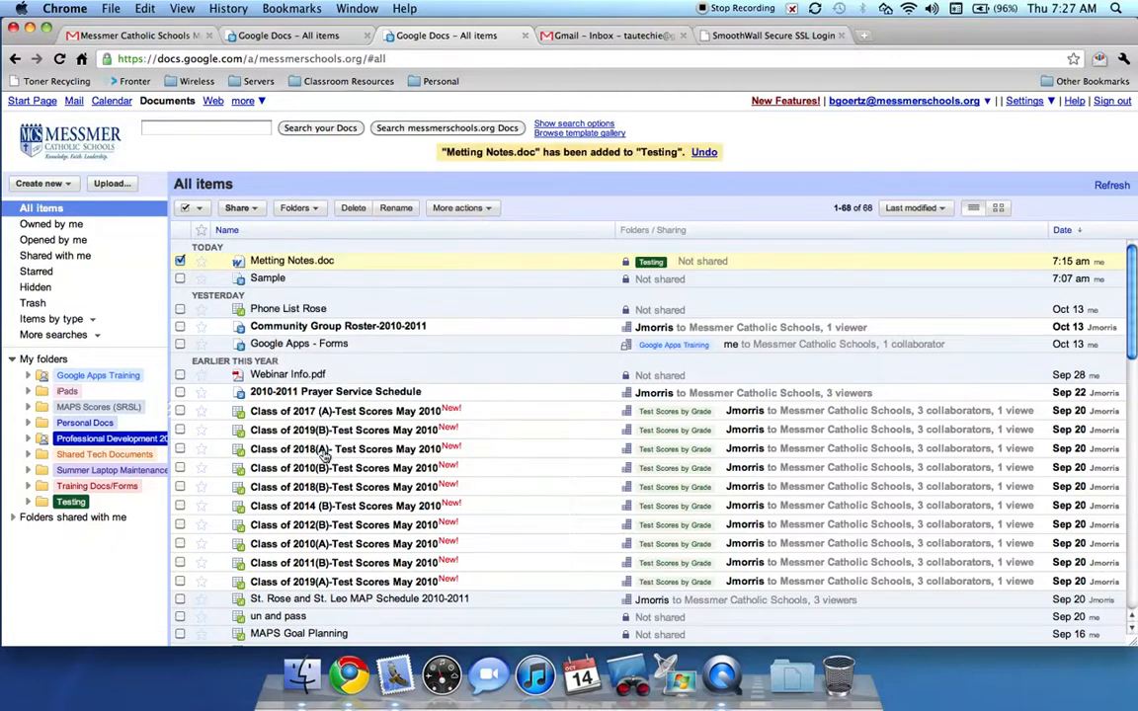
{"action": "left_click", "coordinate": [180, 260]}
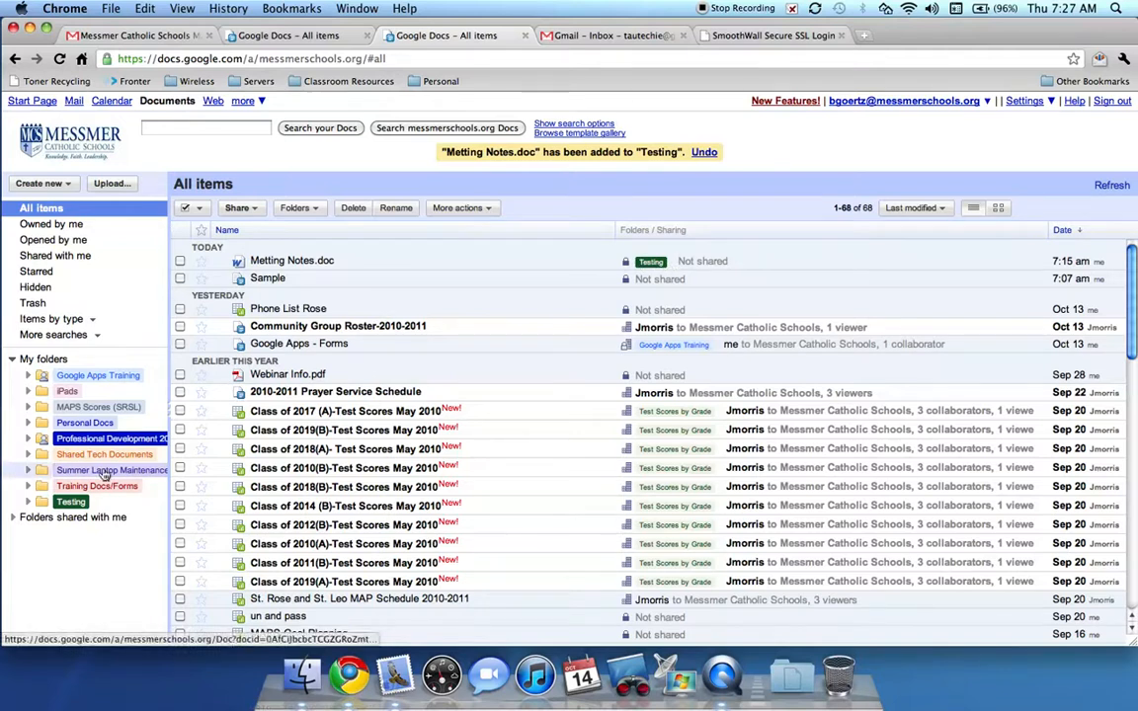
{"action": "left_click", "coordinate": [71, 501]}
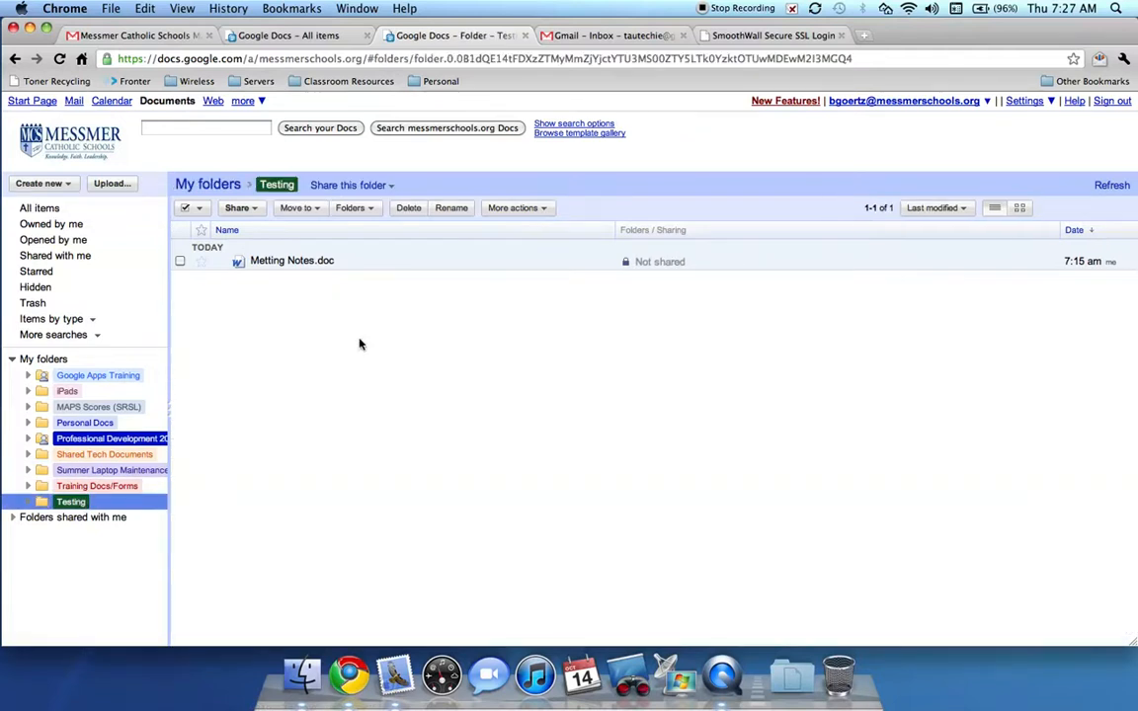